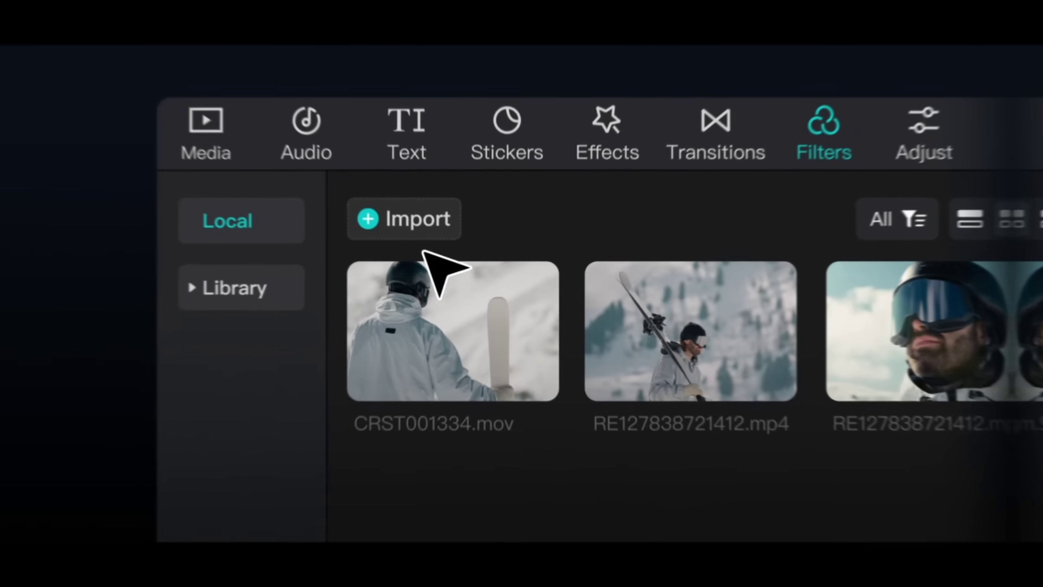
Bring up CapCut's Home screen with the list of 208 existing projects.
{"action": "left_click", "coordinate": [612, 138]}
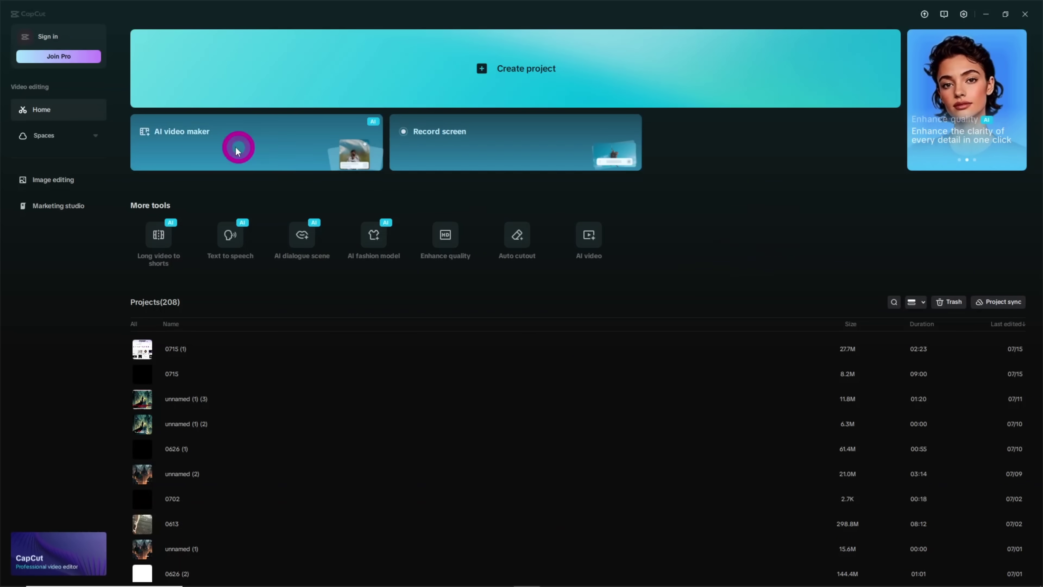
Open the AI video maker to reach the Instant AI video, Avatar video and AI template options.
{"action": "left_click", "coordinate": [222, 146]}
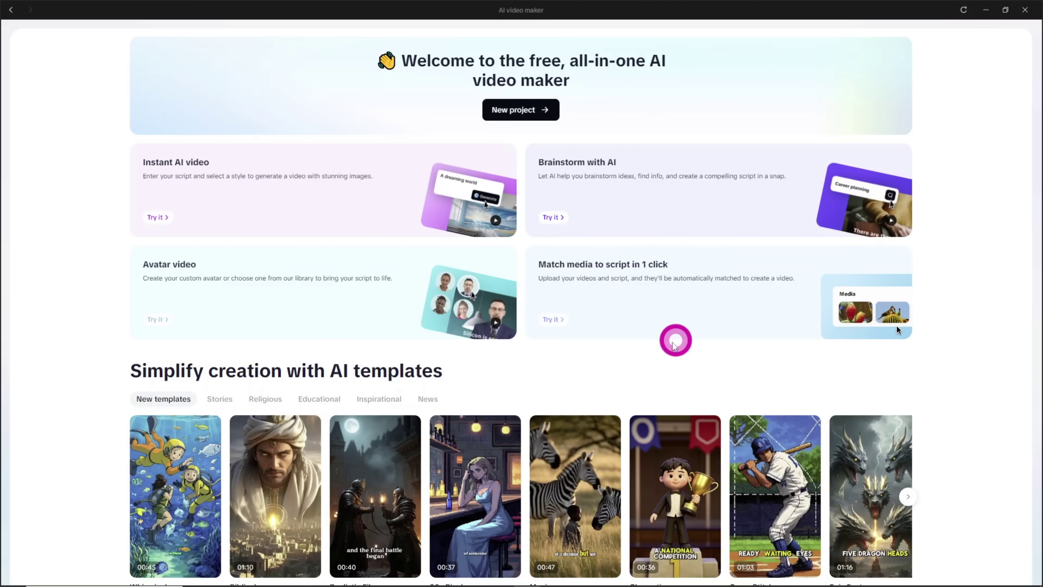
Start an Instant AI video and pick the US Comic style from the paged style gallery.
{"action": "left_click", "coordinate": [229, 203]}
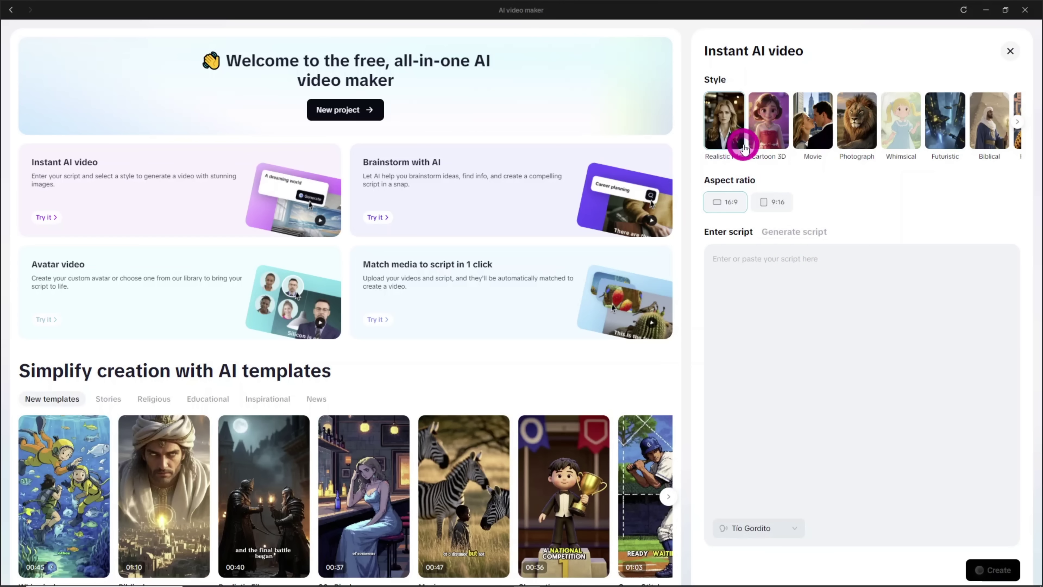
{"action": "left_click", "coordinate": [1015, 122]}
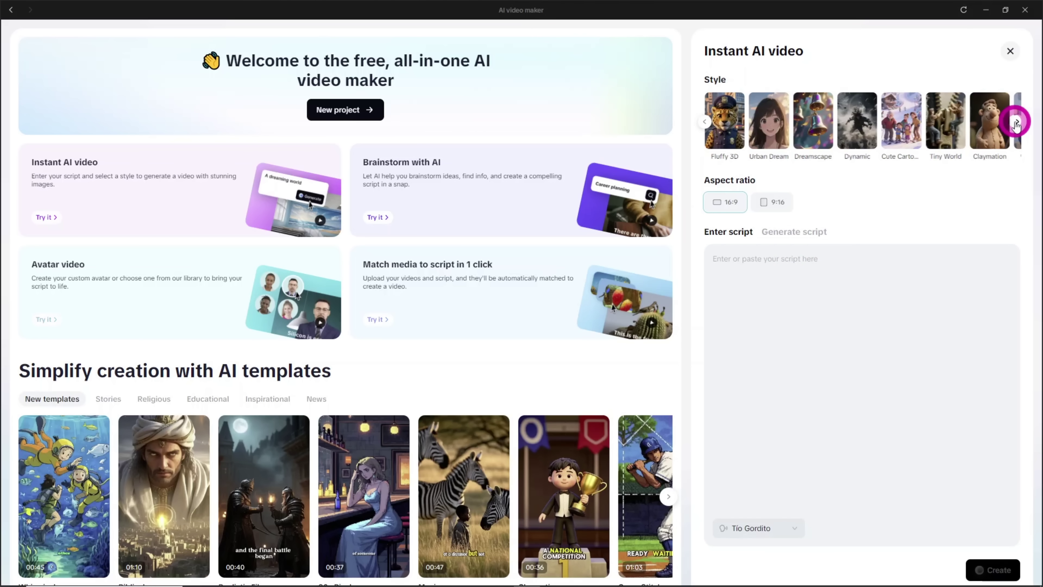
{"action": "left_click", "coordinate": [1016, 122]}
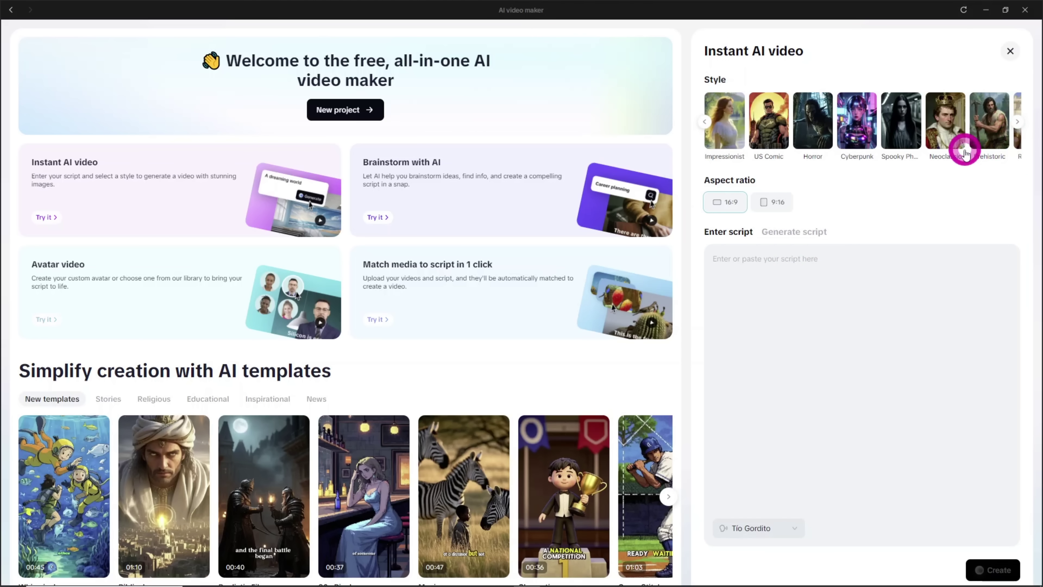
{"action": "left_click", "coordinate": [770, 139]}
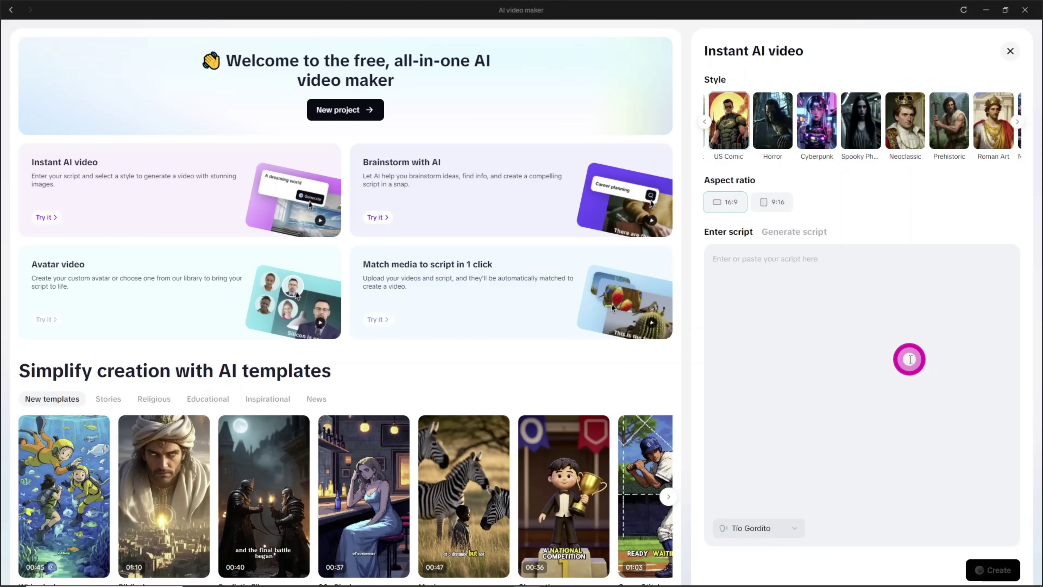
On Generate script, enter a topic about vigilante Shadow Man uncovering a city-threatening conspiracy.
{"action": "left_click", "coordinate": [804, 237]}
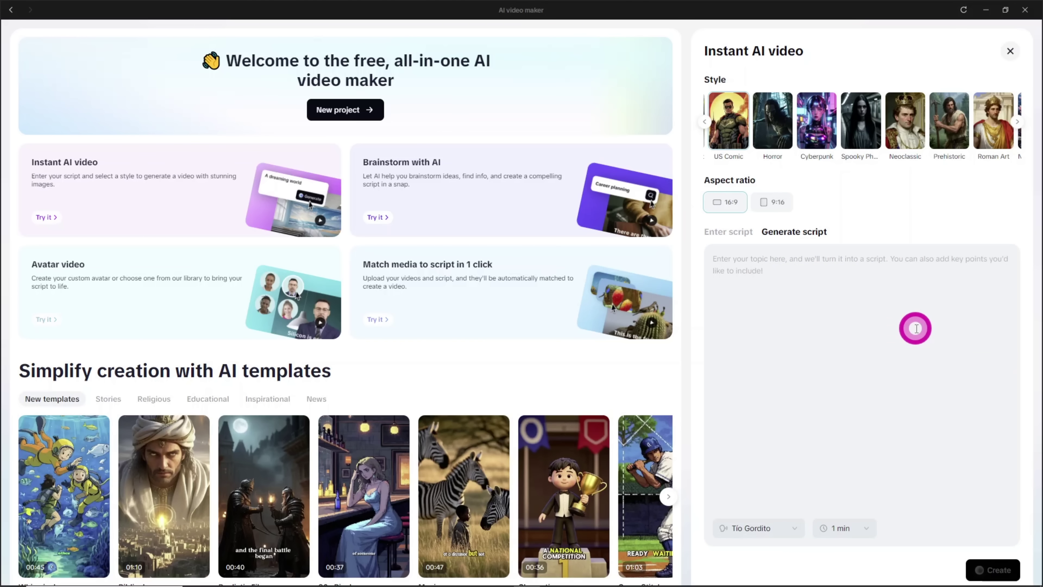
{"action": "left_click", "coordinate": [892, 323]}
{"action": "type", "text": "A"}
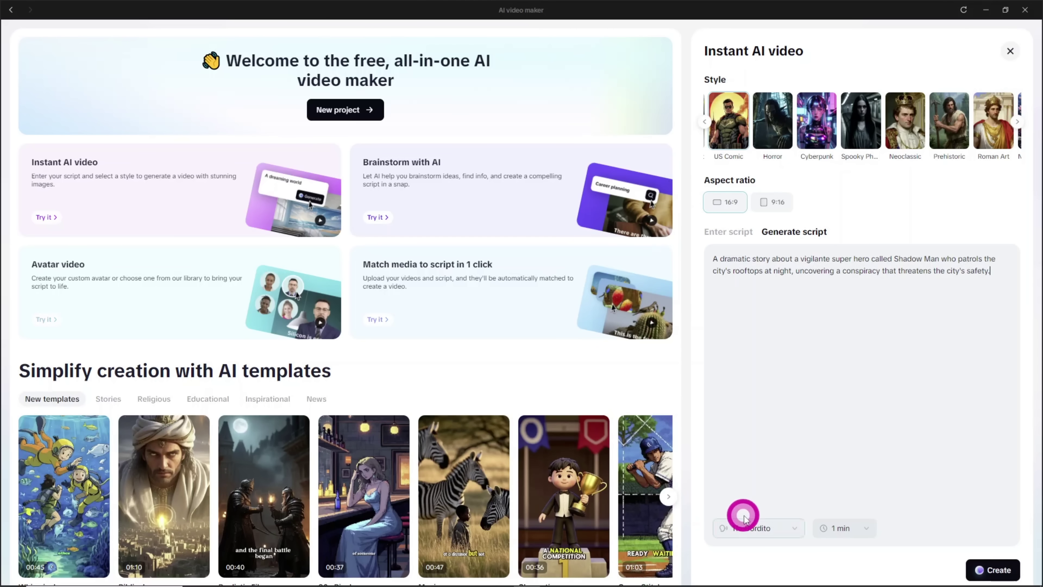
Pick Werewolf from the narrator voice list and leave Duration on 1 min.
{"action": "left_click", "coordinate": [800, 529]}
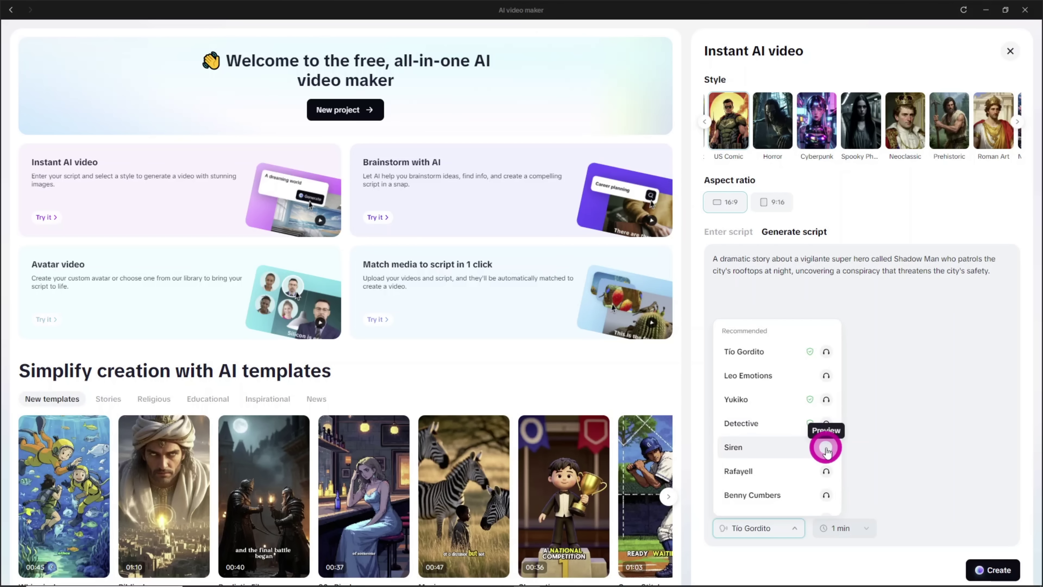
{"action": "scroll", "coordinate": [826, 442], "scroll_direction": "down", "scroll_amount": 5}
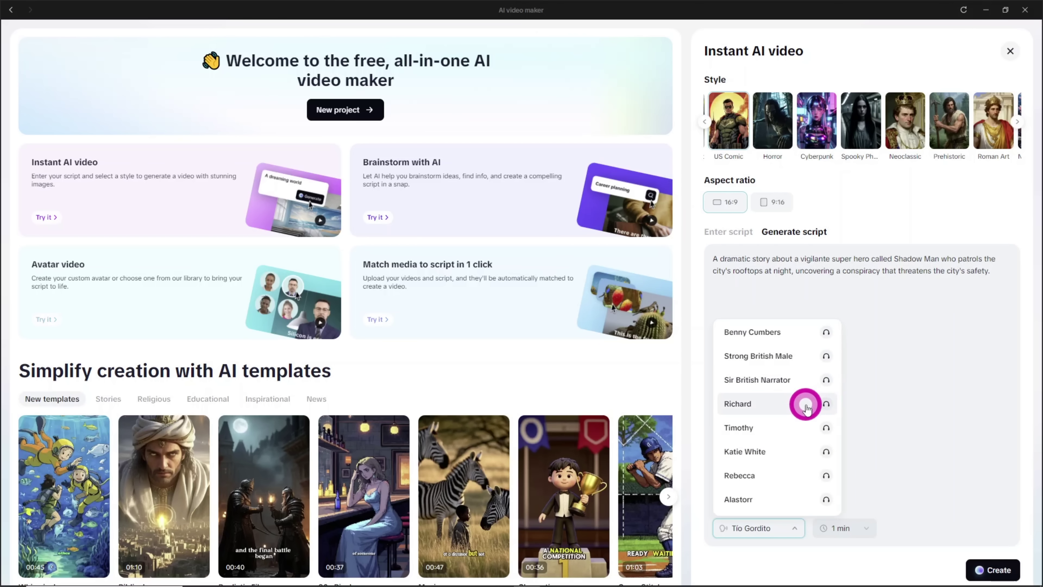
{"action": "scroll", "coordinate": [806, 408], "scroll_direction": "down", "scroll_amount": 5}
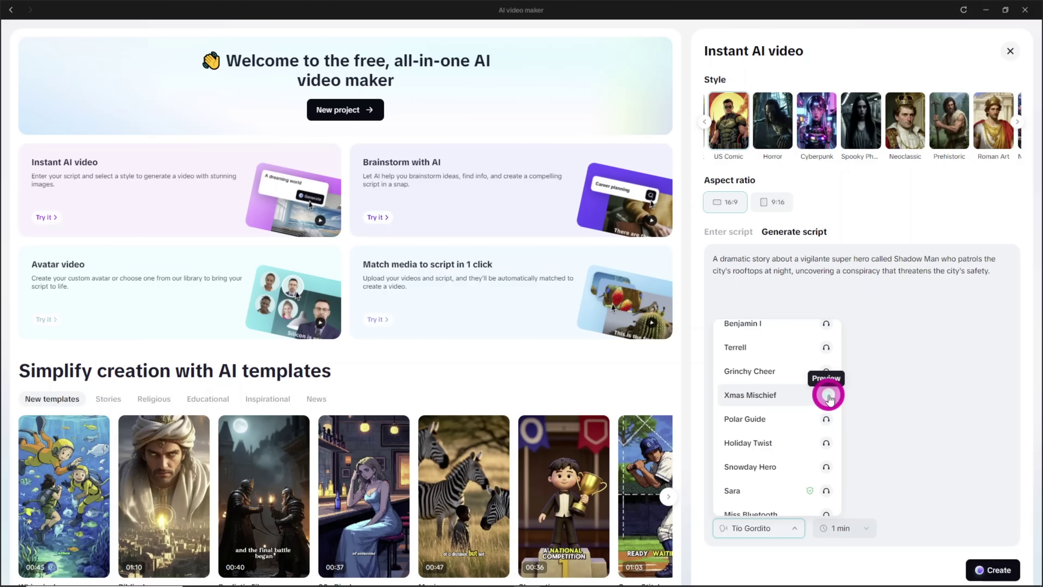
{"action": "scroll", "coordinate": [821, 399], "scroll_direction": "down", "scroll_amount": 12}
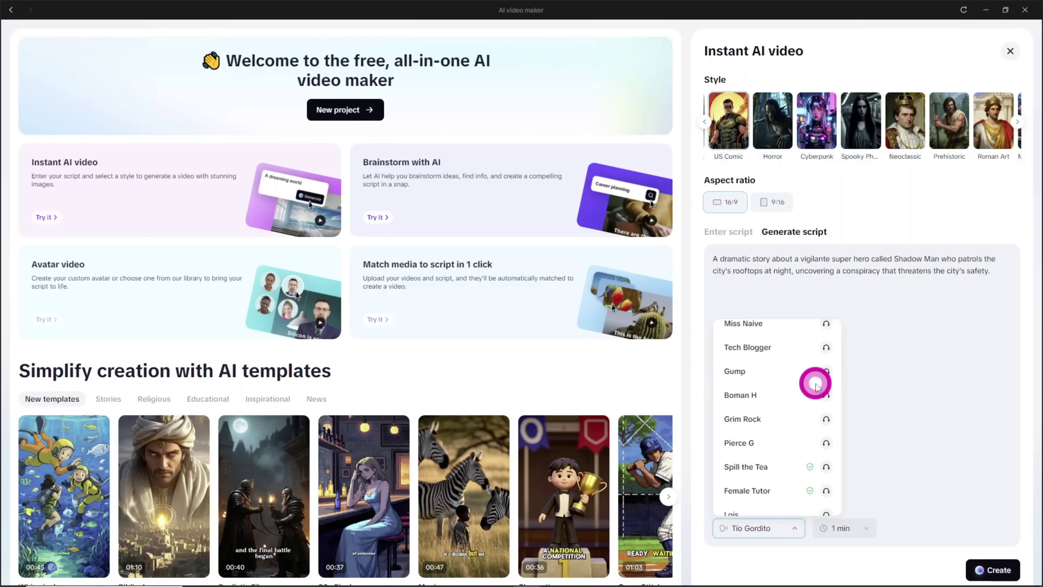
{"action": "scroll", "coordinate": [816, 387], "scroll_direction": "down", "scroll_amount": 5}
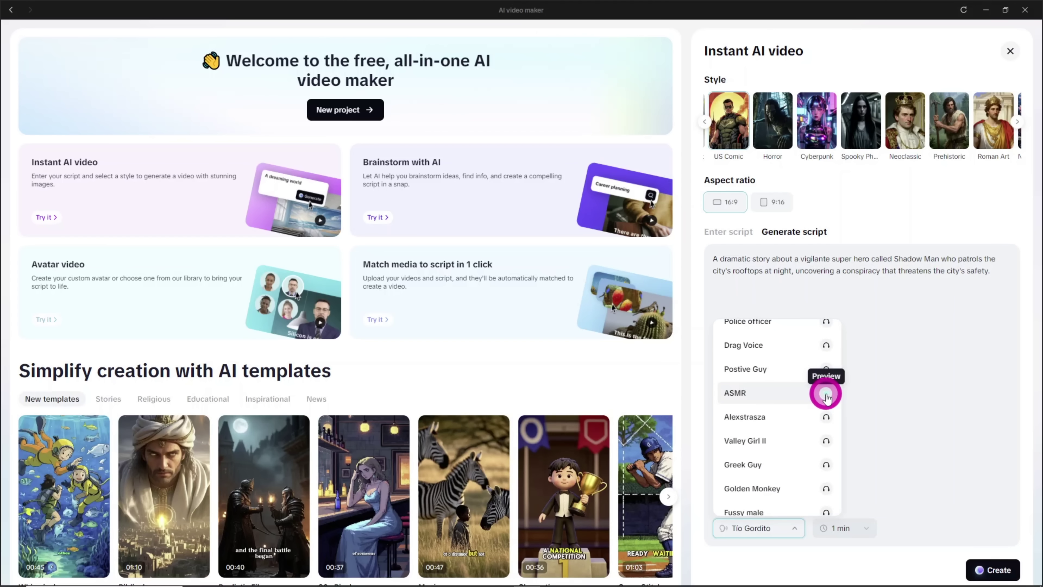
{"action": "scroll", "coordinate": [815, 401], "scroll_direction": "down", "scroll_amount": 6}
{"action": "scroll", "coordinate": [815, 402], "scroll_direction": "down", "scroll_amount": 2}
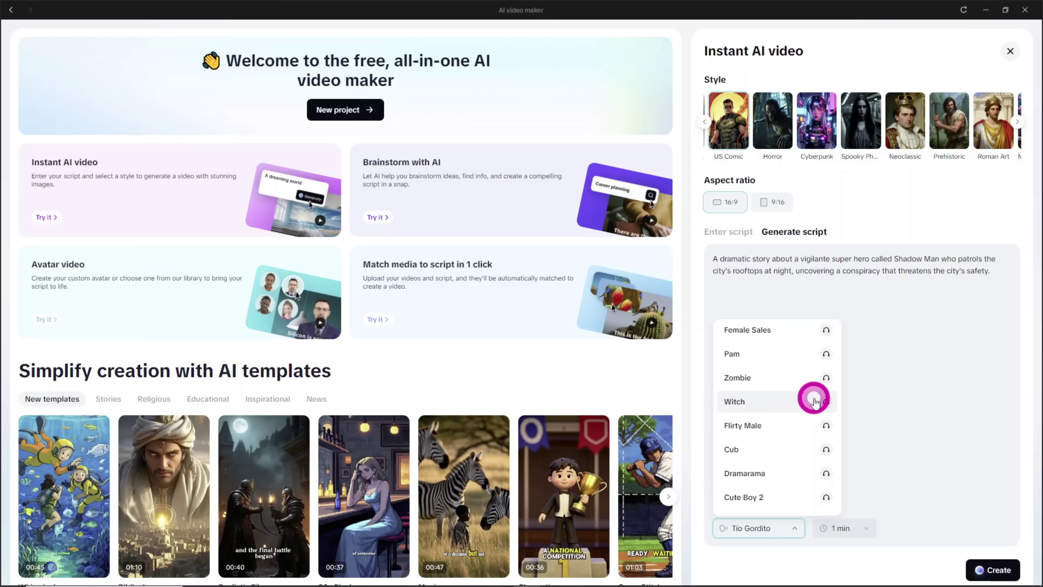
{"action": "scroll", "coordinate": [815, 401], "scroll_direction": "down", "scroll_amount": 2}
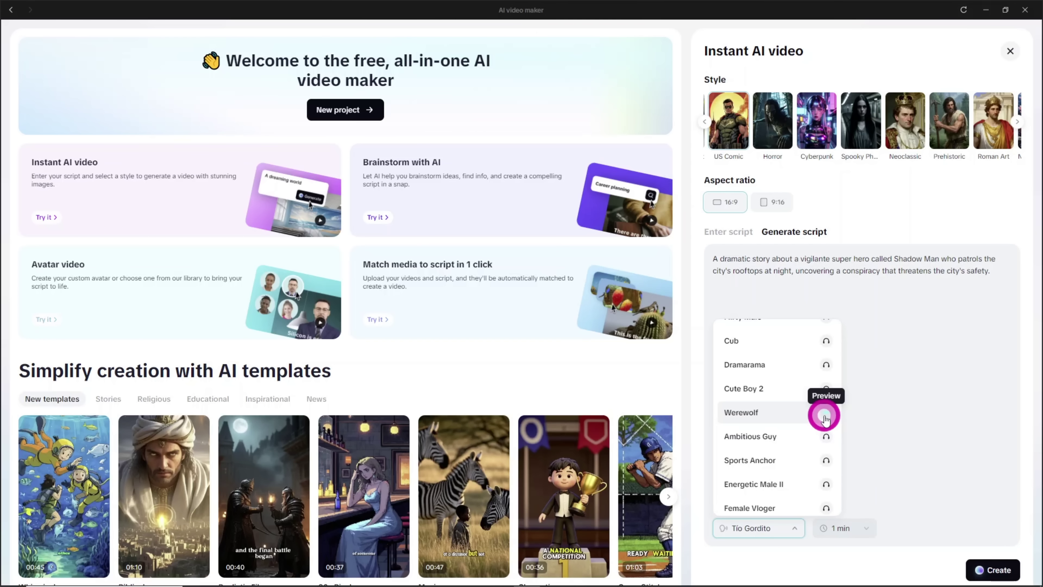
{"action": "left_click", "coordinate": [743, 412]}
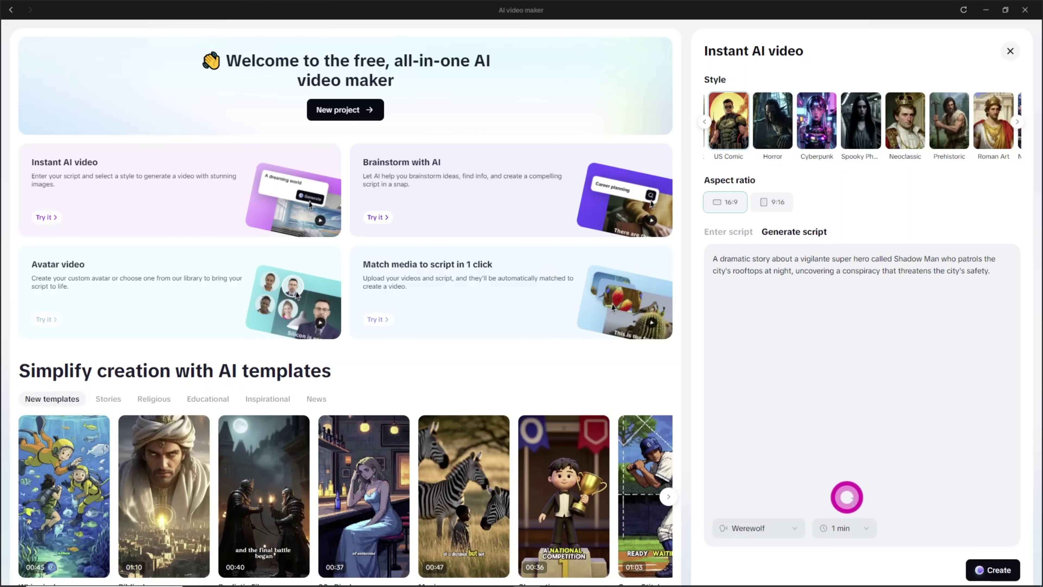
{"action": "left_click", "coordinate": [870, 527]}
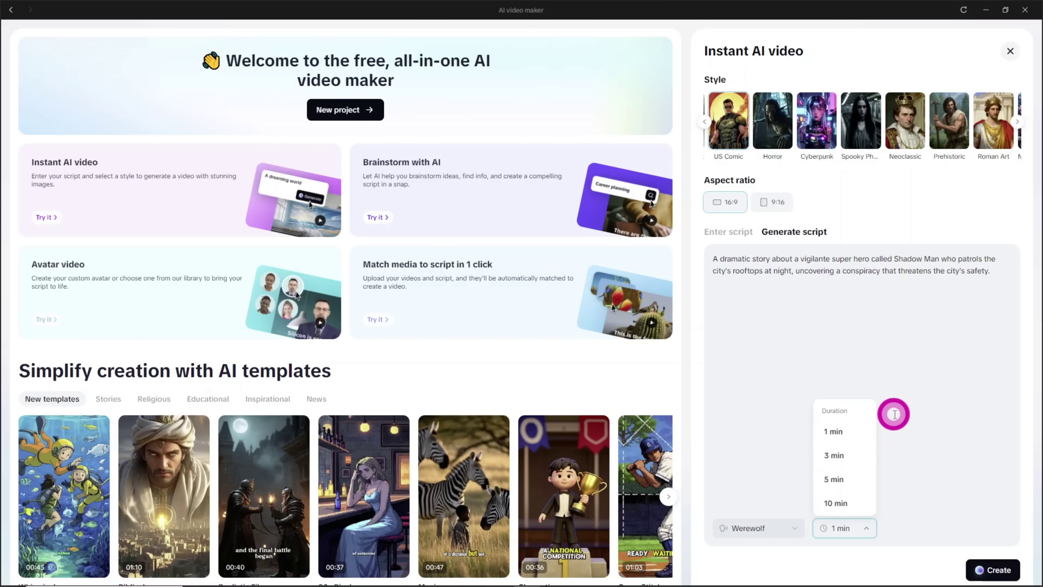
{"action": "left_click", "coordinate": [831, 431]}
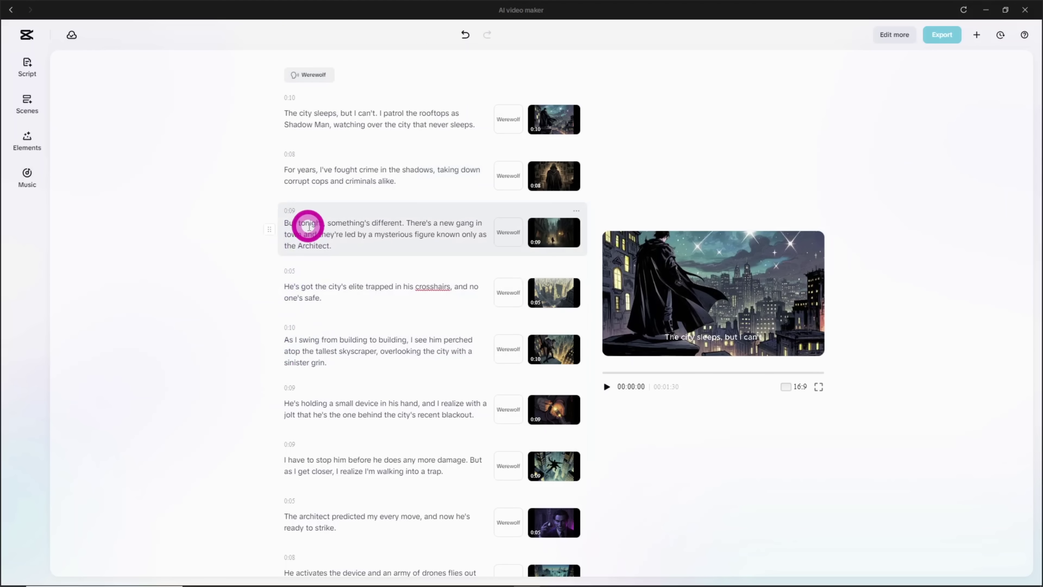
Try moving the third scene up, then play the preview into the second scene.
{"action": "mouse_move", "coordinate": [268, 227]}
{"action": "left_mouse_down"}
{"action": "mouse_move", "coordinate": [261, 186]}
{"action": "mouse_move", "coordinate": [261, 224]}
{"action": "left_mouse_up"}
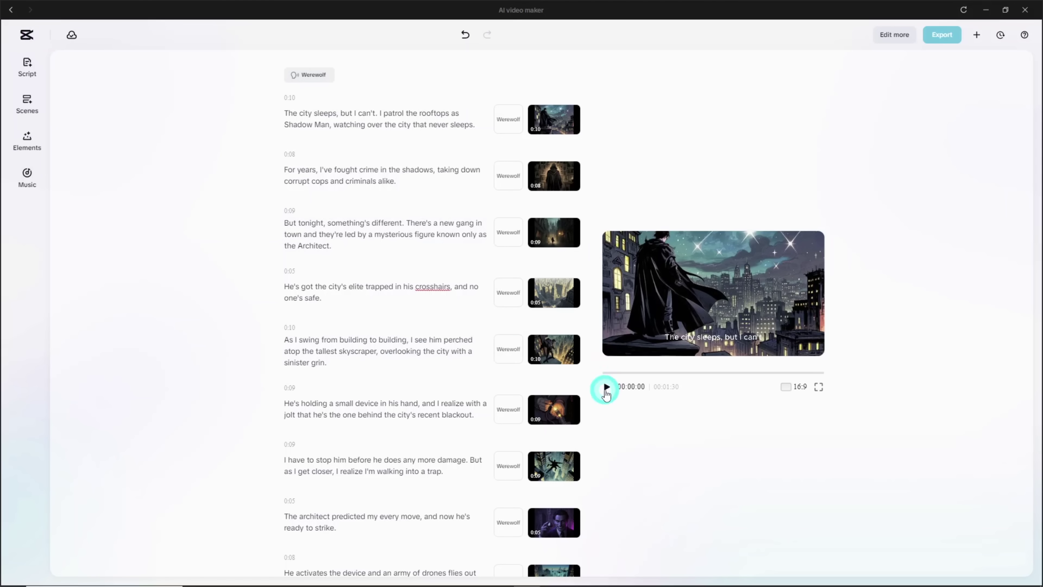
{"action": "left_click", "coordinate": [606, 388]}
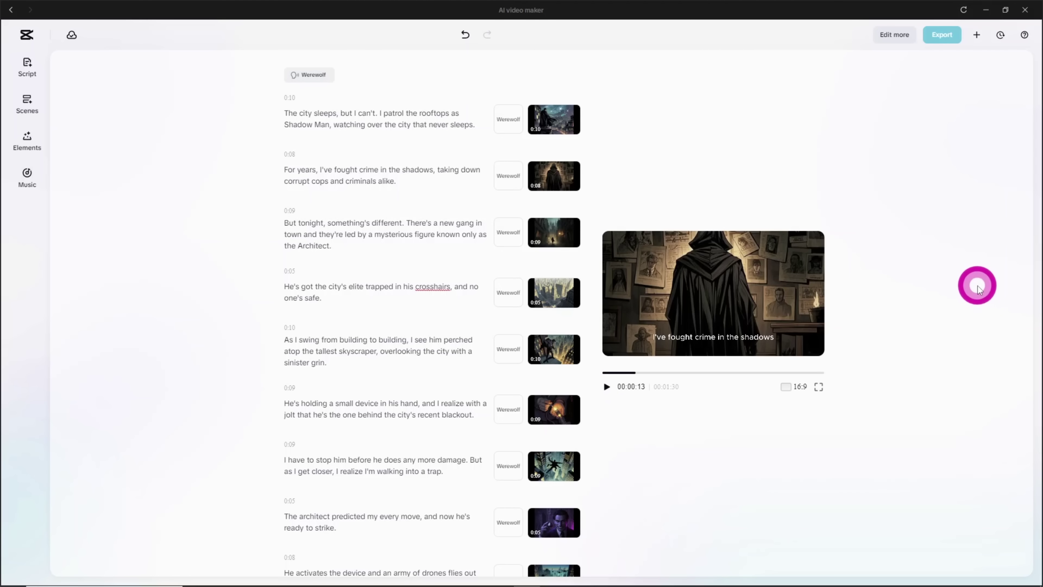
Generate a replacement AI image for scene 3 after browsing image styles, then close the window.
{"action": "left_click", "coordinate": [399, 120]}
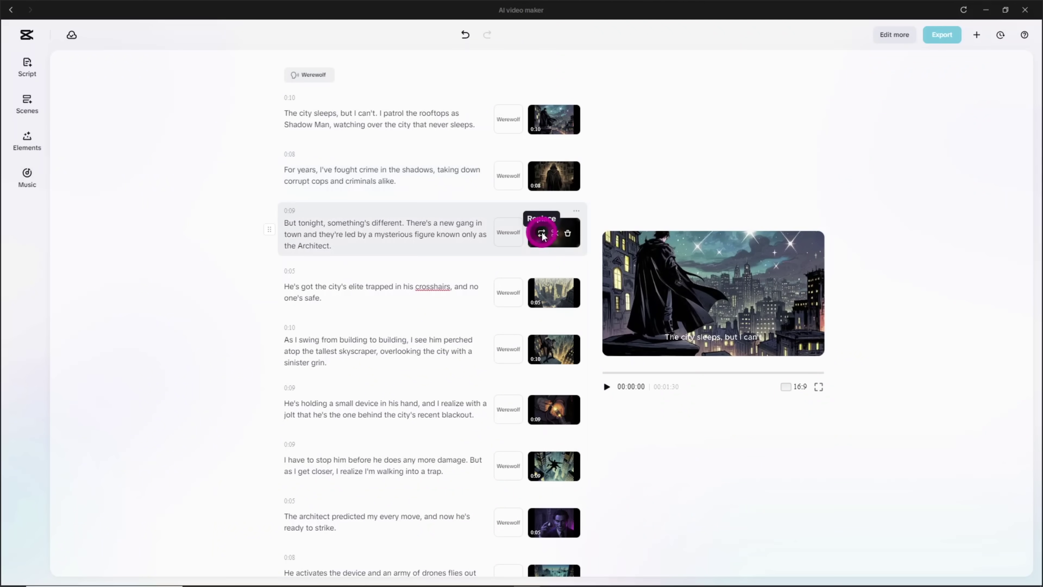
{"action": "left_click", "coordinate": [550, 230]}
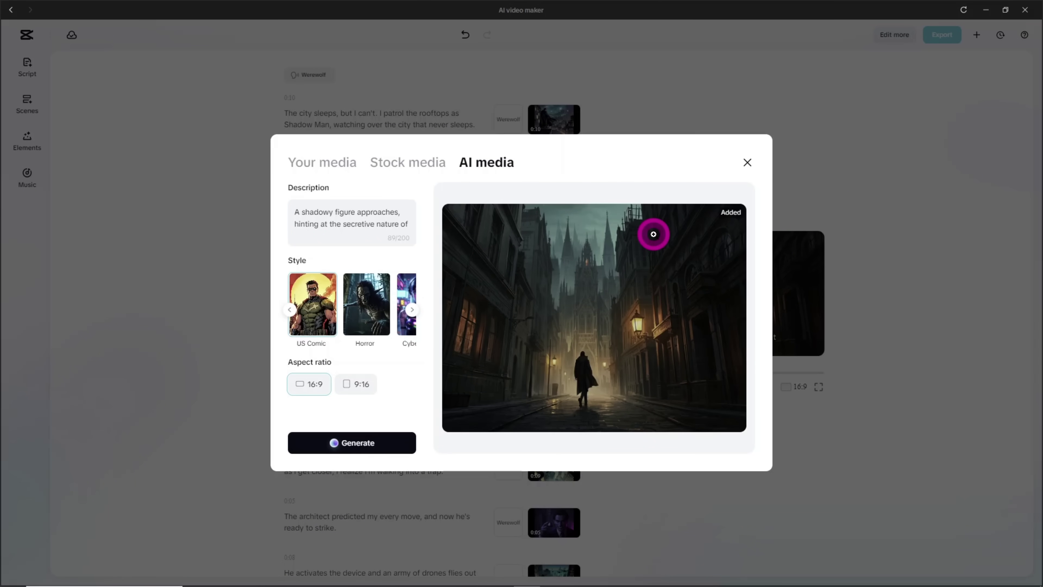
{"action": "left_click_drag", "start_coordinate": [319, 205], "coordinate": [333, 227]}
{"action": "left_click", "coordinate": [336, 233]}
{"action": "left_click", "coordinate": [411, 310]}
{"action": "left_click", "coordinate": [410, 310]}
{"action": "left_click", "coordinate": [353, 443]}
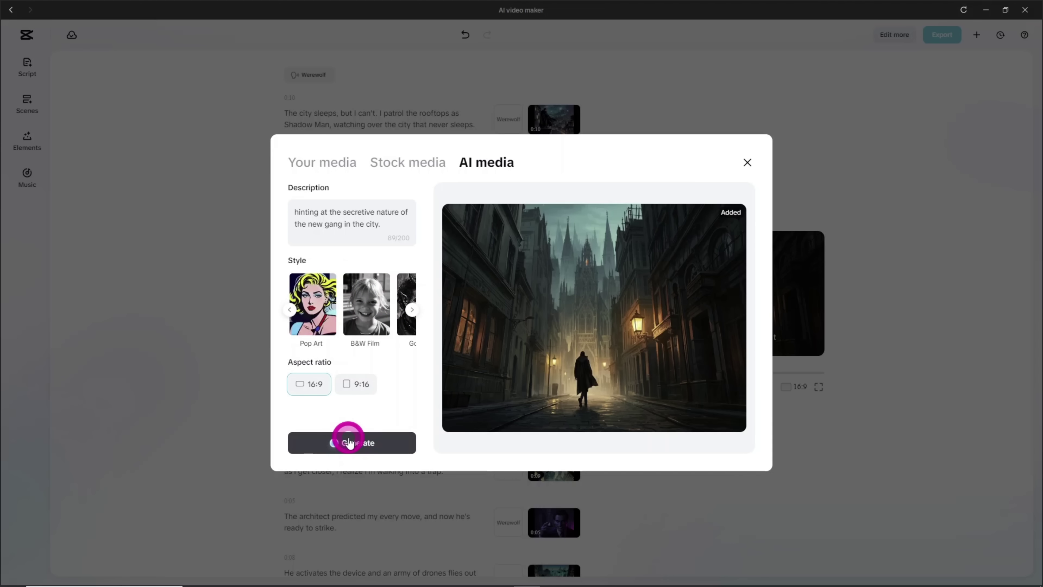
{"action": "left_click", "coordinate": [163, 121]}
Look through the scenes' avatar, narration voice and AI media options, then go to Elements.
{"action": "left_click", "coordinate": [27, 100]}
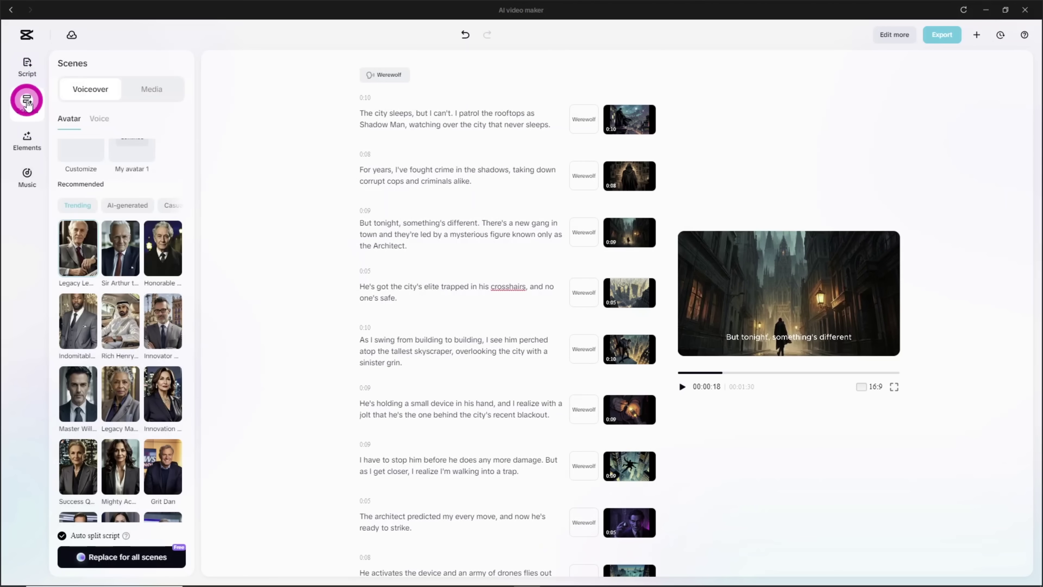
{"action": "scroll", "coordinate": [123, 303], "scroll_direction": "down", "scroll_amount": 5}
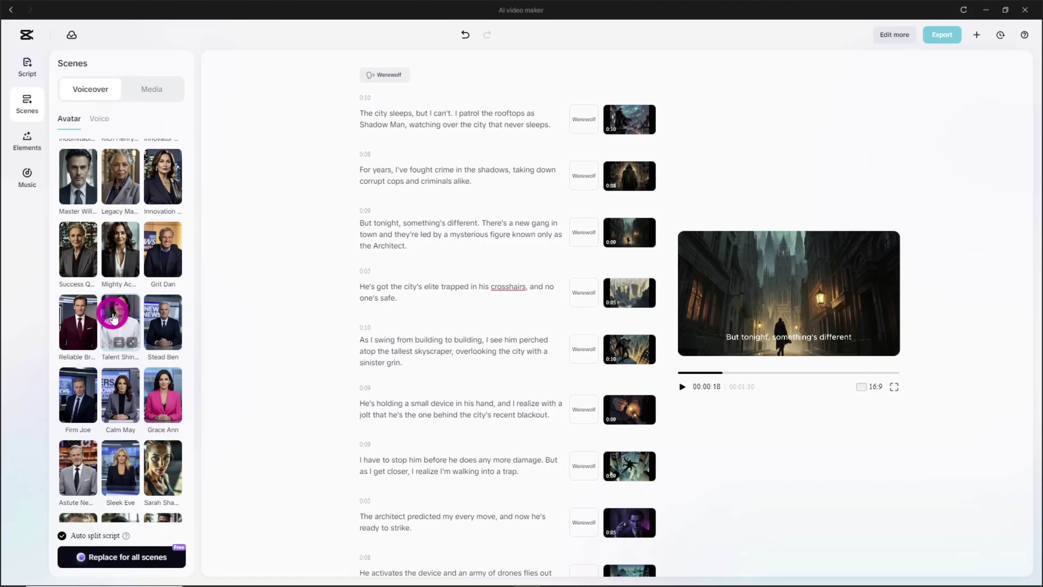
{"action": "scroll", "coordinate": [119, 287], "scroll_direction": "up", "scroll_amount": 5}
{"action": "left_click", "coordinate": [101, 119]}
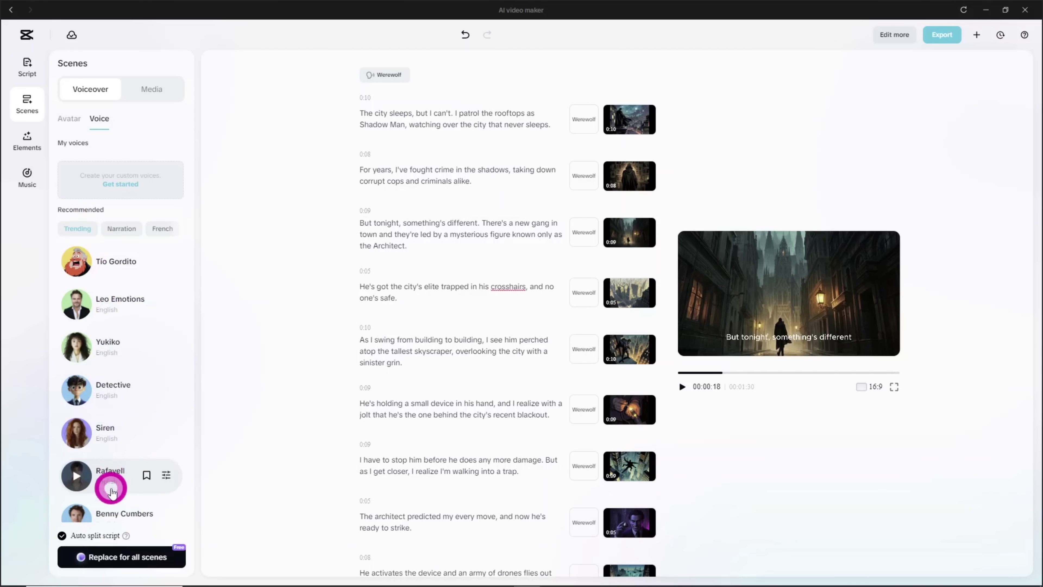
{"action": "left_click", "coordinate": [157, 89]}
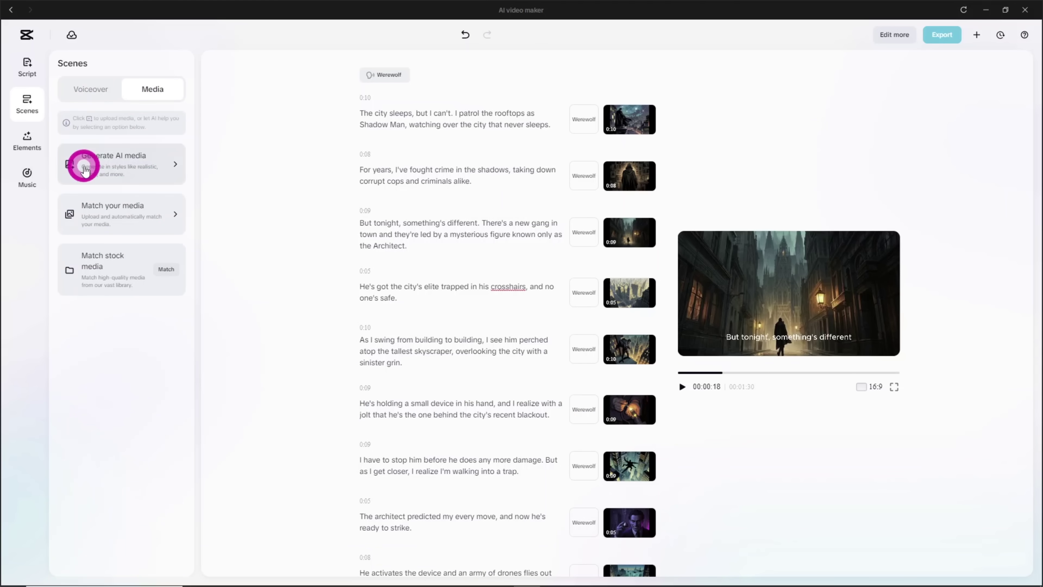
{"action": "left_click", "coordinate": [109, 155]}
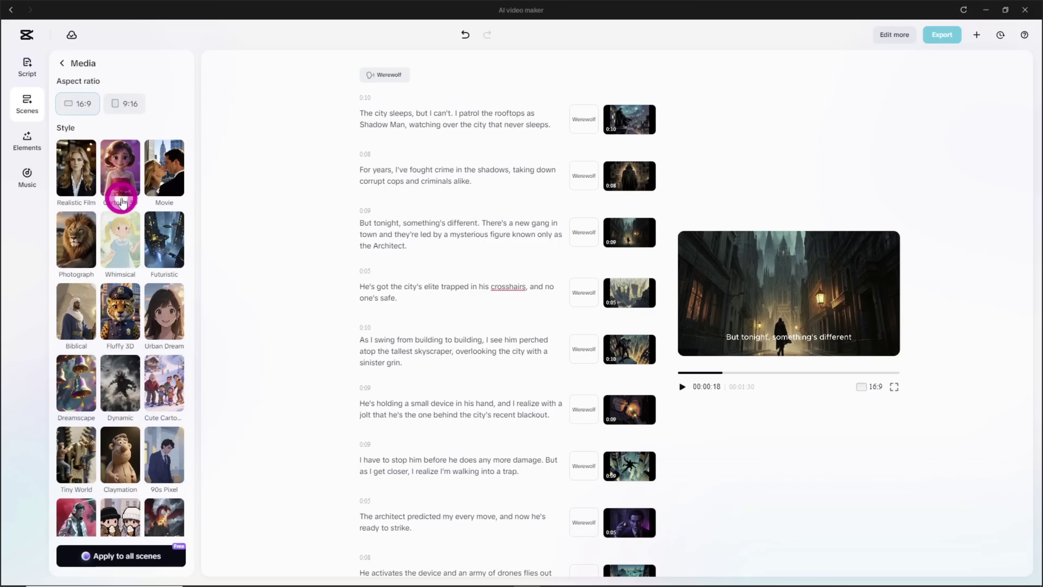
{"action": "left_click", "coordinate": [24, 138]}
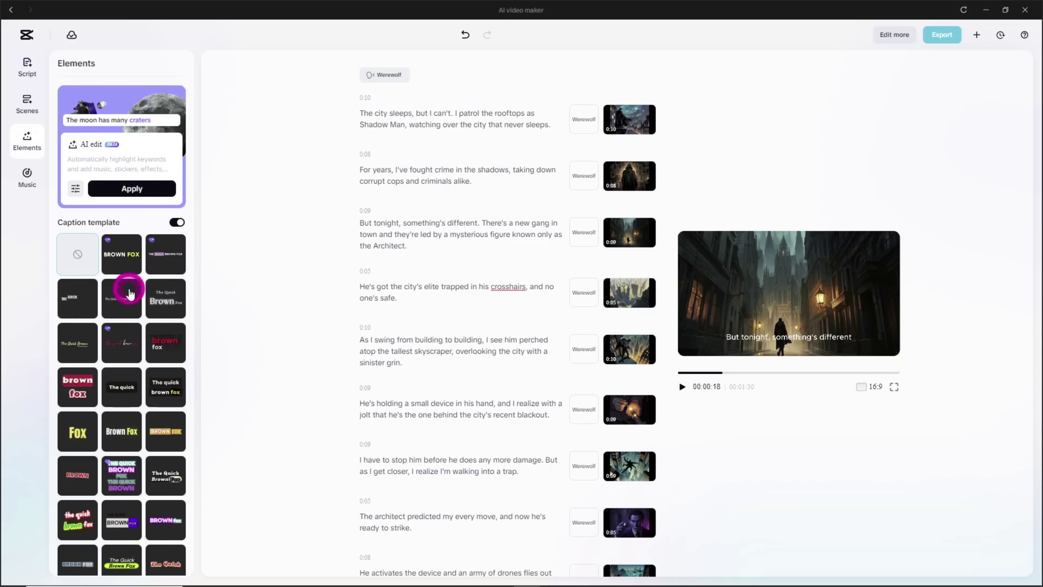
Scroll the Caption templates to the bold uppercase style with a red highlighted keyword.
{"action": "scroll", "coordinate": [123, 292], "scroll_direction": "down", "scroll_amount": 1}
{"action": "scroll", "coordinate": [128, 292], "scroll_direction": "down", "scroll_amount": 4}
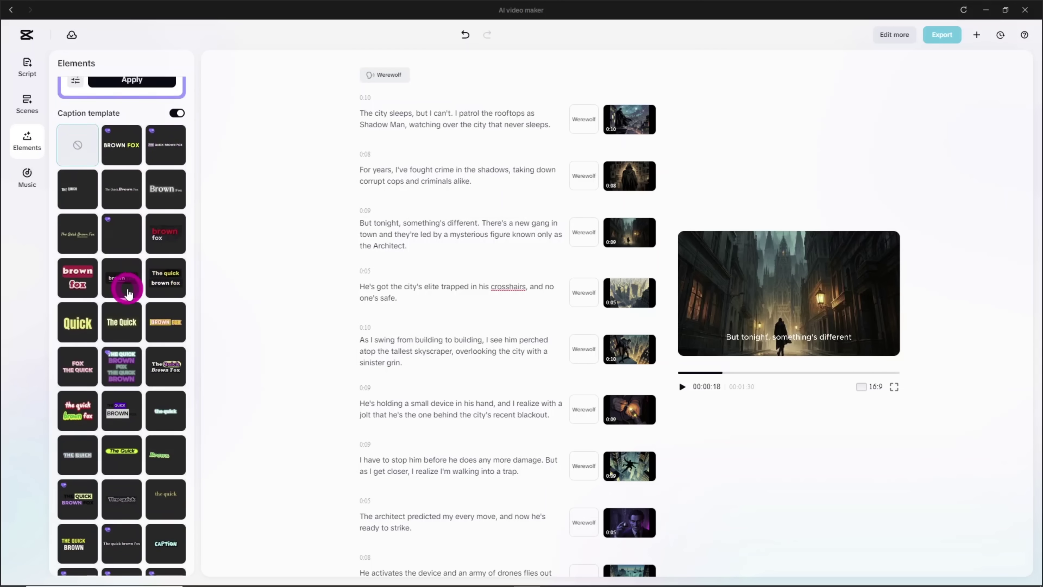
{"action": "scroll", "coordinate": [128, 293], "scroll_direction": "down", "scroll_amount": 3}
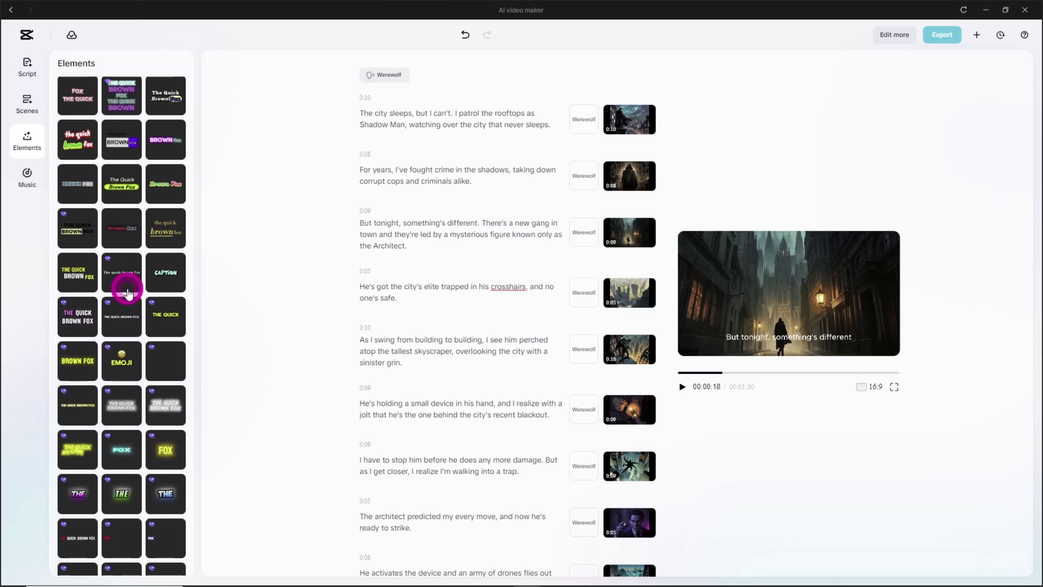
{"action": "scroll", "coordinate": [125, 290], "scroll_direction": "down", "scroll_amount": 1}
{"action": "scroll", "coordinate": [124, 288], "scroll_direction": "down", "scroll_amount": 1}
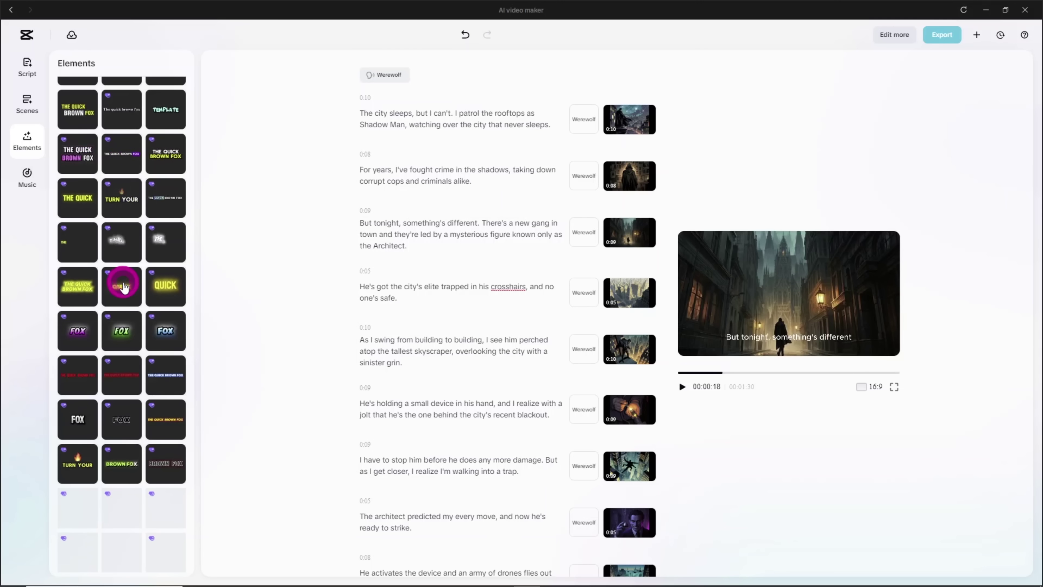
{"action": "scroll", "coordinate": [123, 287], "scroll_direction": "down", "scroll_amount": 1}
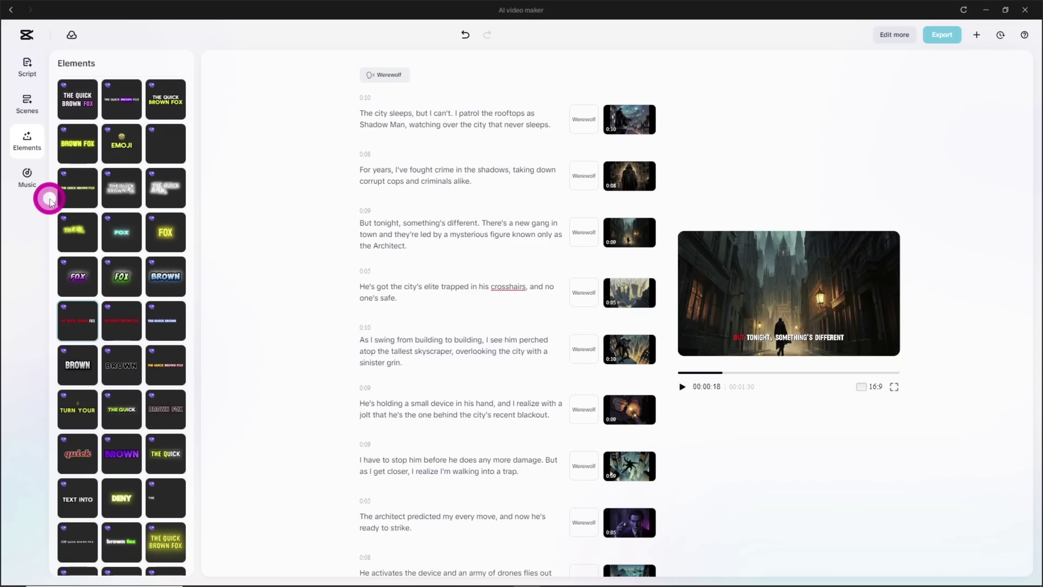
Open the Music library and search it for 'dark'.
{"action": "left_click", "coordinate": [33, 183]}
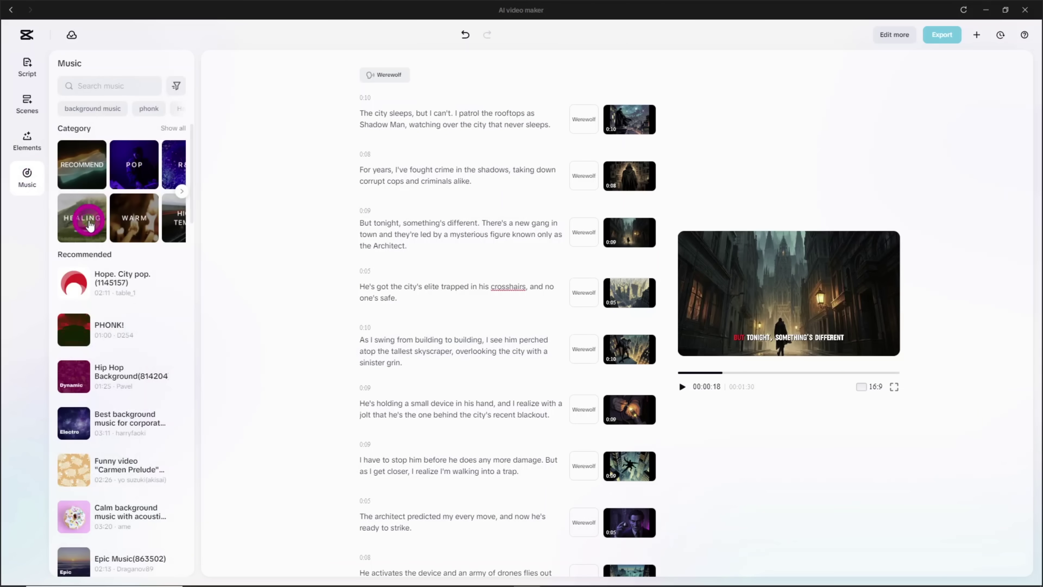
{"action": "scroll", "coordinate": [105, 390], "scroll_direction": "down", "scroll_amount": 10}
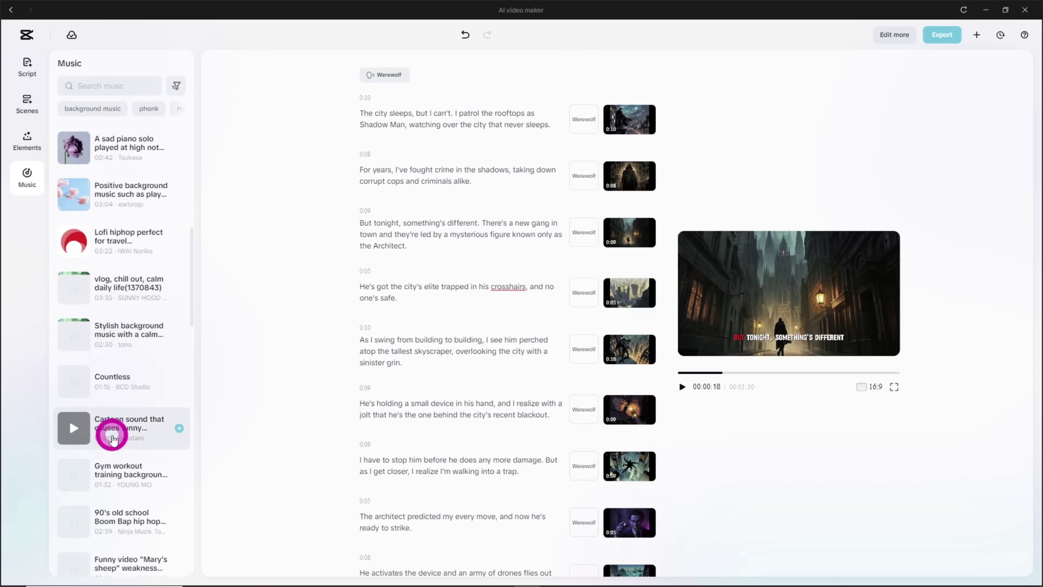
{"action": "scroll", "coordinate": [110, 435], "scroll_direction": "down", "scroll_amount": 2}
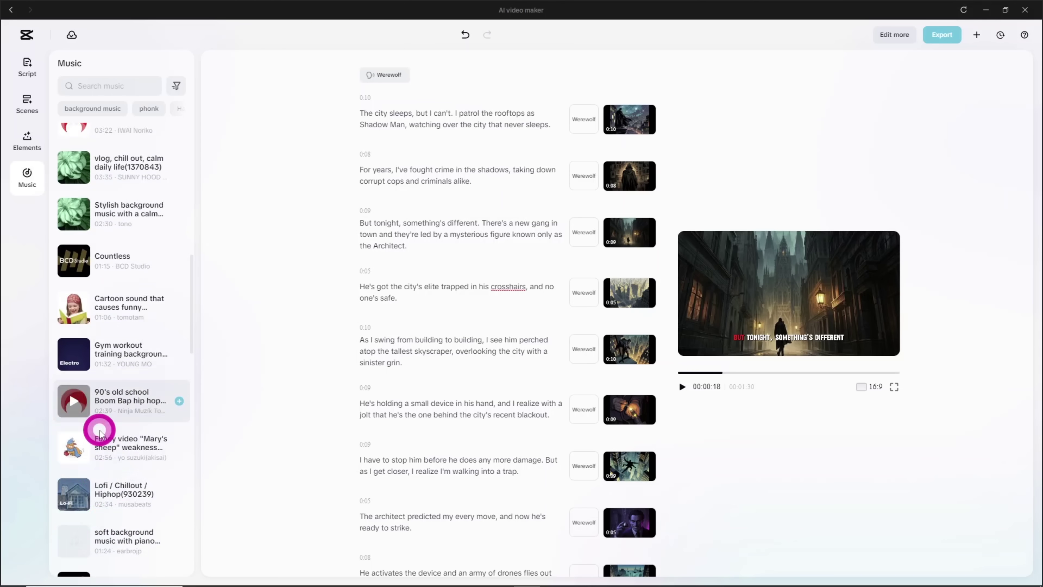
{"action": "scroll", "coordinate": [100, 433], "scroll_direction": "up", "scroll_amount": 15}
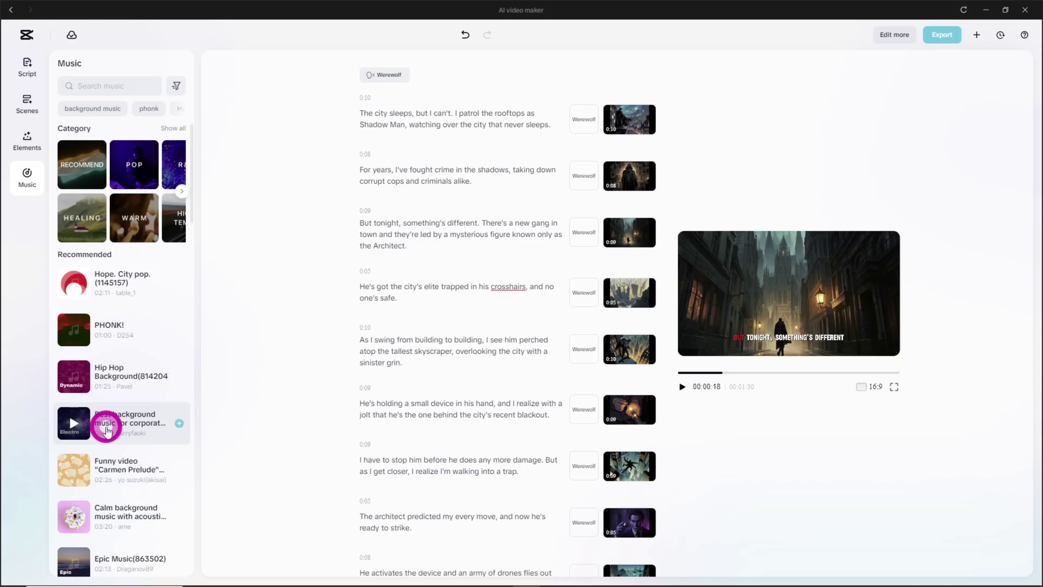
{"action": "left_click", "coordinate": [101, 78]}
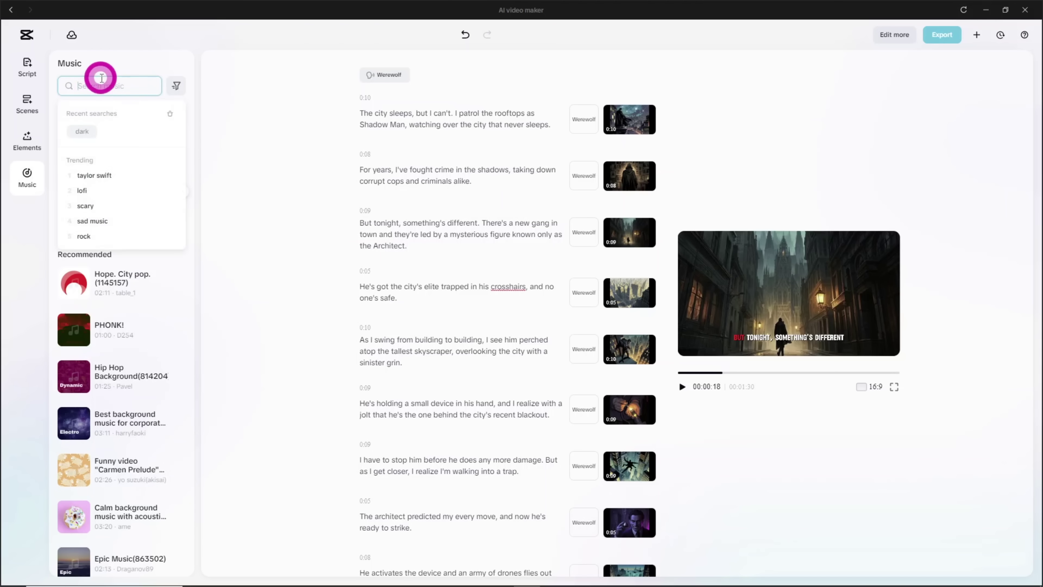
{"action": "left_click", "coordinate": [82, 131]}
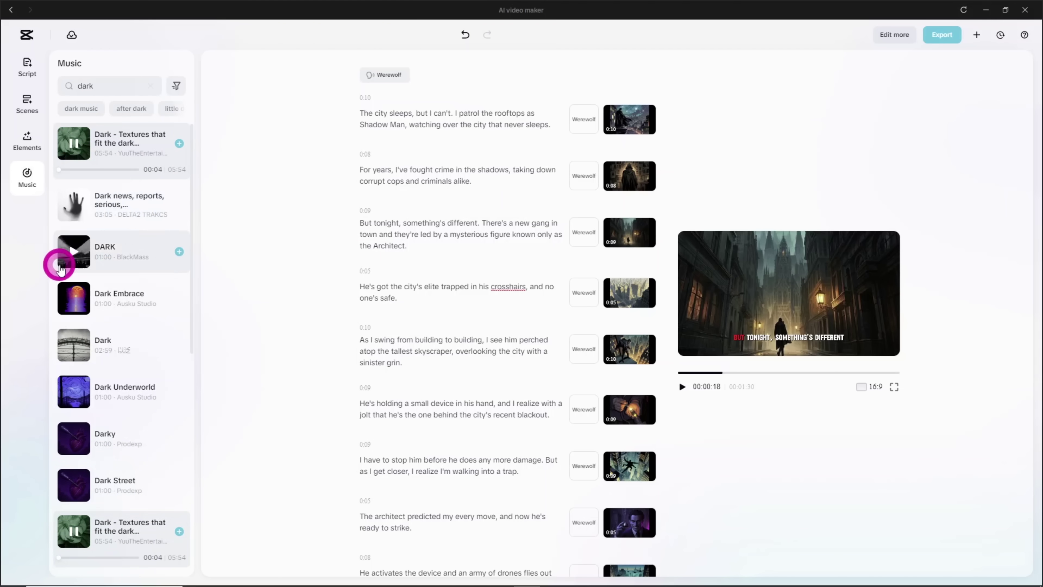
Preview the dark tracks and add 'Dark - Textures that fit the dark world' as background music.
{"action": "left_click", "coordinate": [73, 330]}
{"action": "left_click", "coordinate": [71, 375]}
{"action": "left_click", "coordinate": [72, 423]}
{"action": "left_click", "coordinate": [72, 470]}
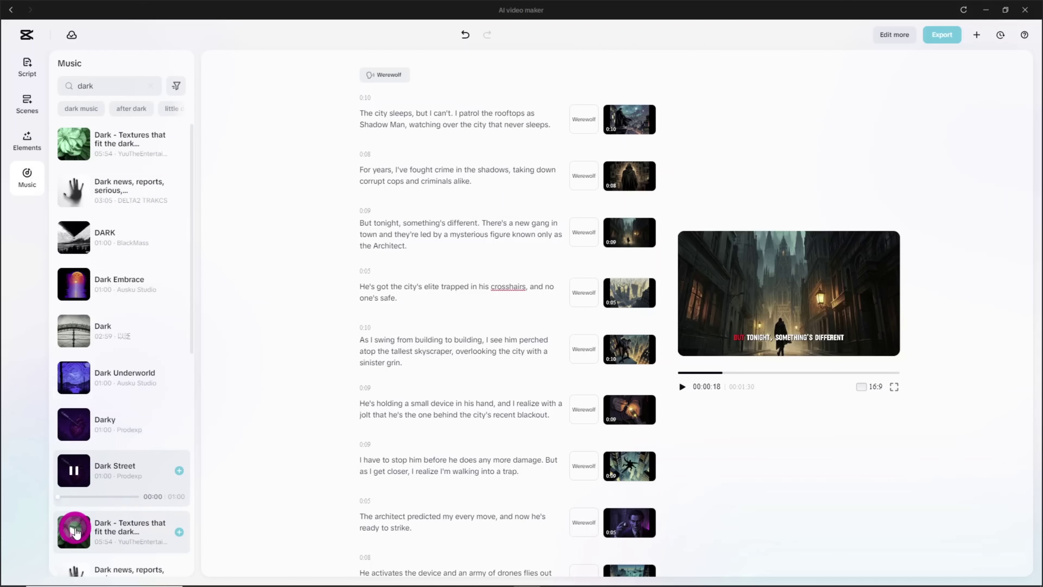
{"action": "left_click", "coordinate": [75, 531]}
{"action": "left_click", "coordinate": [75, 531]}
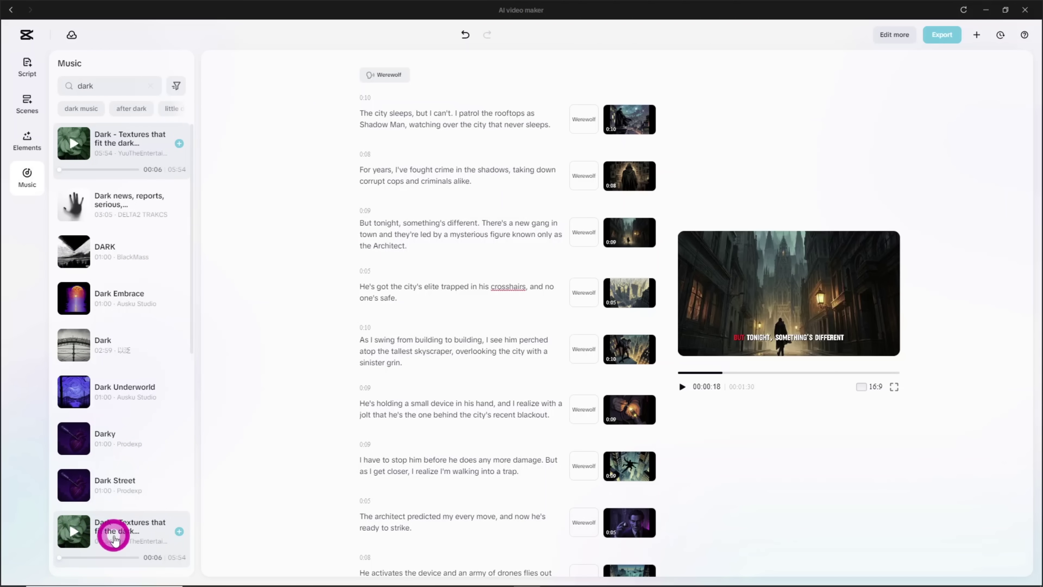
{"action": "left_click", "coordinate": [180, 532]}
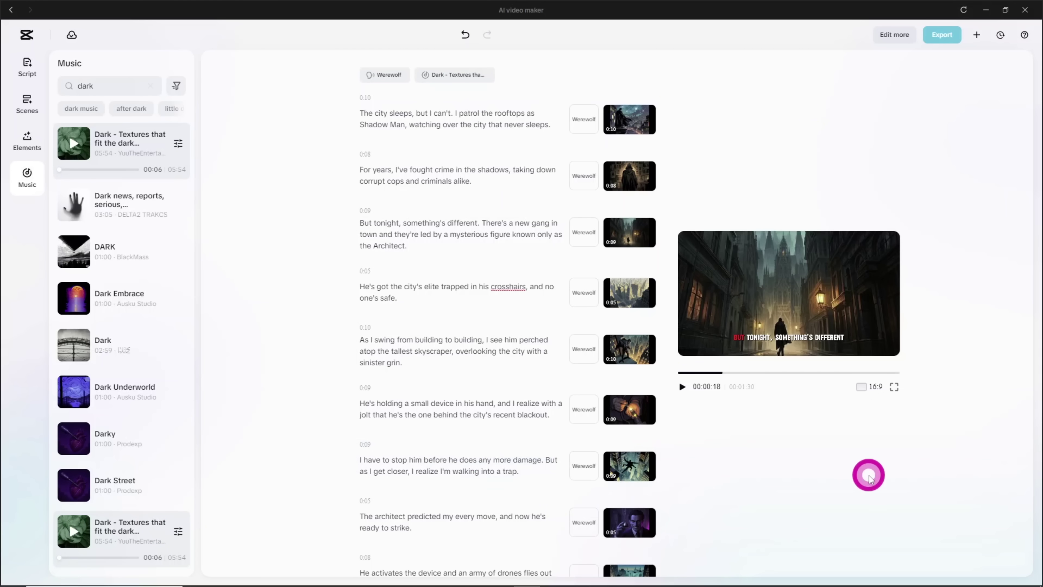
Review the generated Shadow Man preview from the start, then load it into the full editor.
{"action": "left_click", "coordinate": [678, 373]}
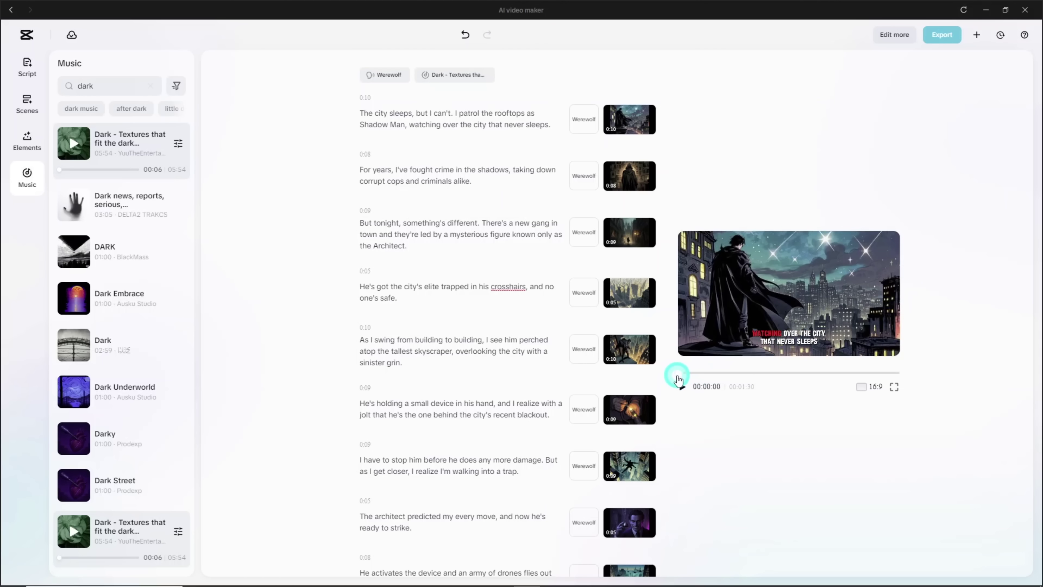
{"action": "mouse_move", "coordinate": [677, 379]}
{"action": "left_mouse_down"}
{"action": "mouse_move", "coordinate": [900, 383]}
{"action": "mouse_move", "coordinate": [680, 379]}
{"action": "left_mouse_up"}
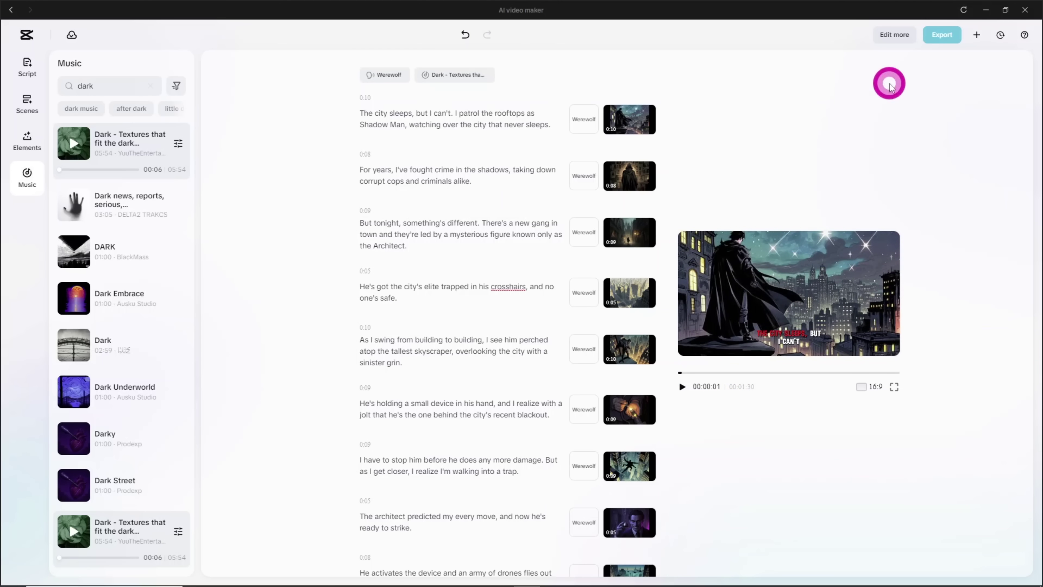
{"action": "left_click", "coordinate": [895, 31]}
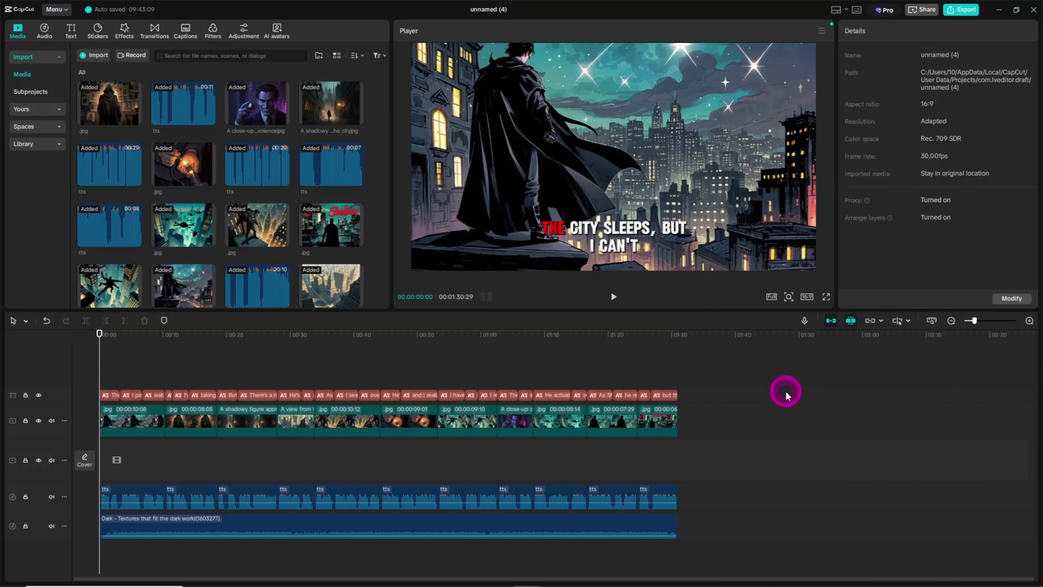
Search sound effects for 'Wind S' and place the strong wind sound on a new track.
{"action": "left_click", "coordinate": [45, 30]}
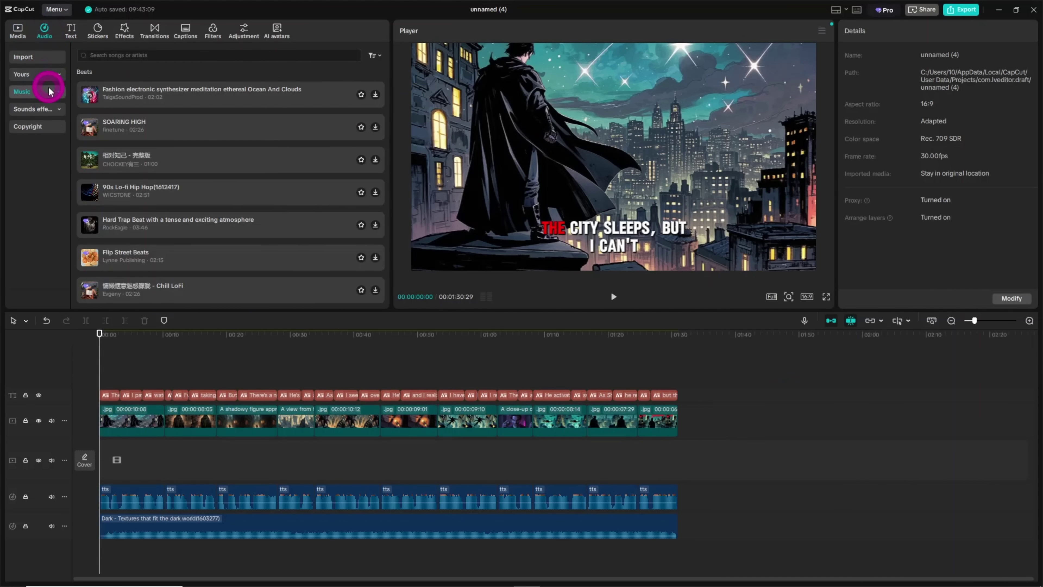
{"action": "left_click", "coordinate": [40, 110]}
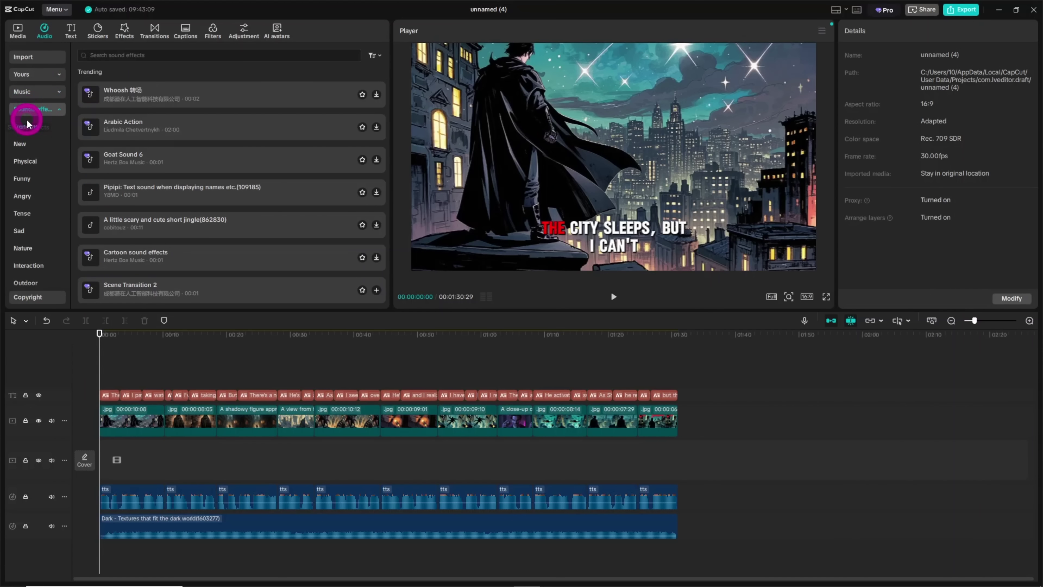
{"action": "left_click_drag", "start_coordinate": [97, 345], "coordinate": [99, 374]}
{"action": "left_click", "coordinate": [177, 60]}
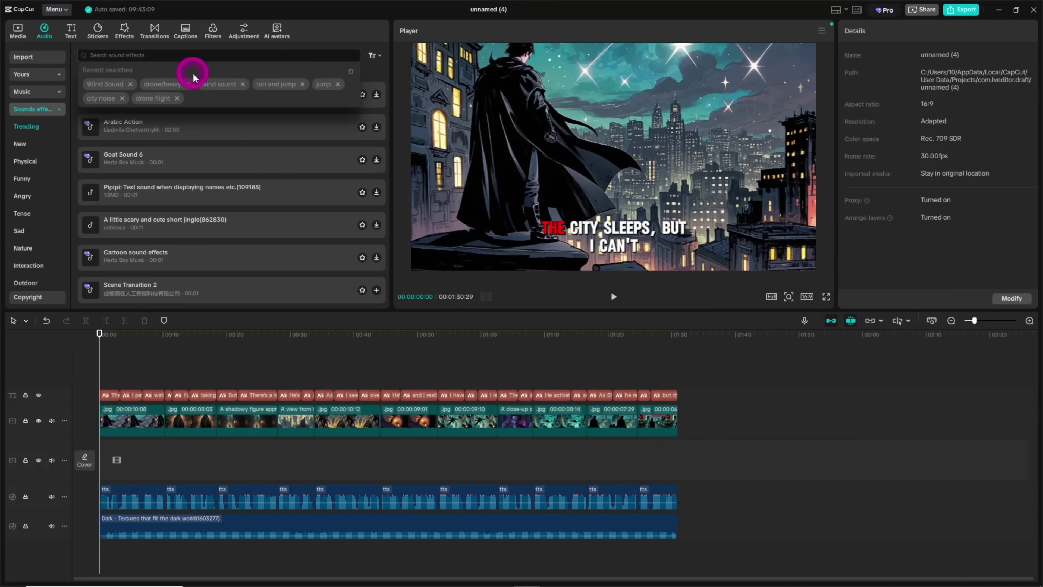
{"action": "type", "text": "Wind Sound"}
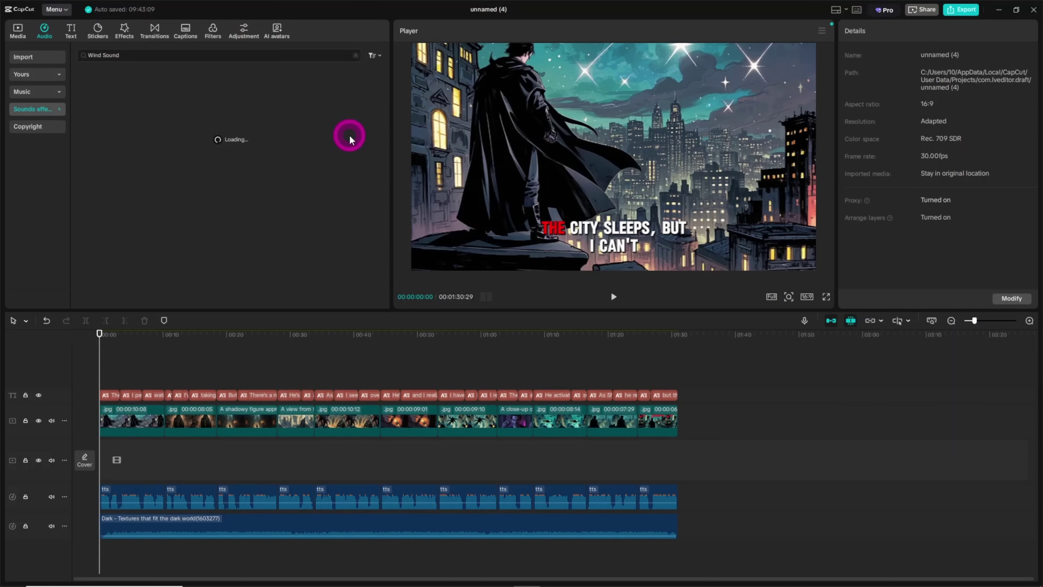
{"action": "left_click_drag", "start_coordinate": [184, 80], "coordinate": [299, 574]}
Shorten the wind clip to about half, fade it out over 8.4s, and set volume to -3.1dB.
{"action": "left_click_drag", "start_coordinate": [408, 539], "coordinate": [179, 546]}
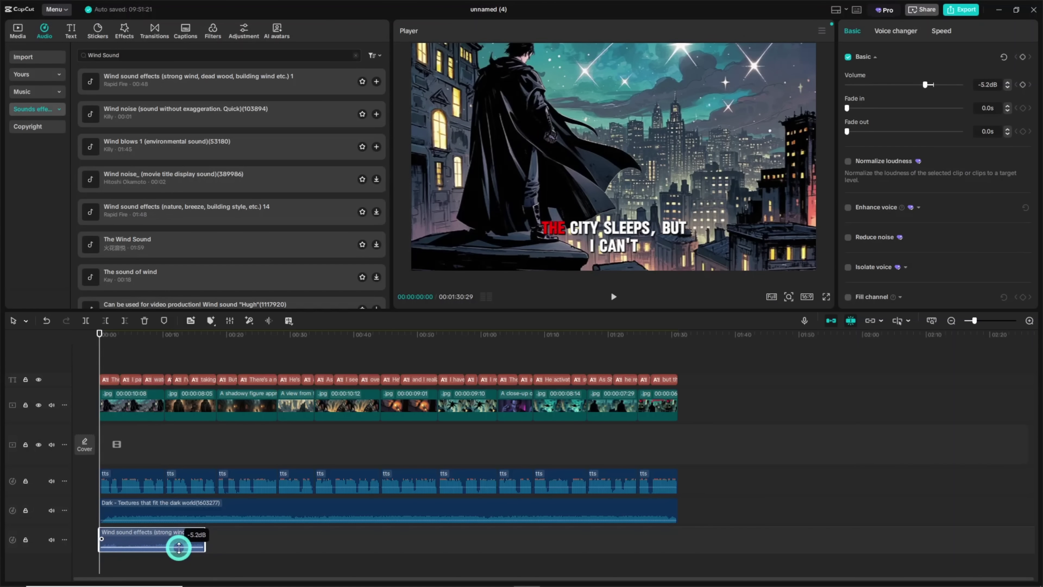
{"action": "left_click", "coordinate": [897, 32]}
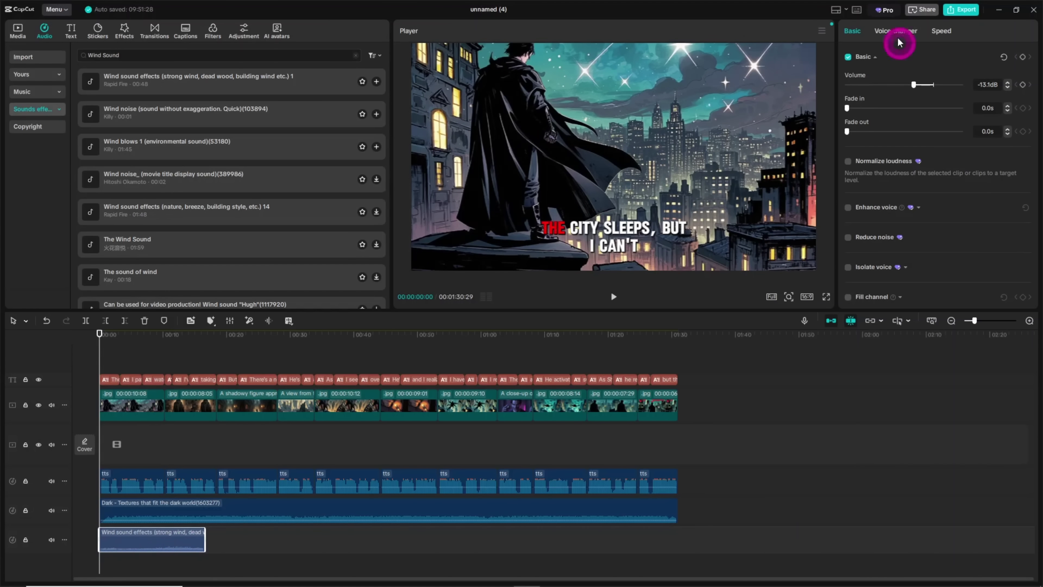
{"action": "left_click_drag", "start_coordinate": [883, 124], "coordinate": [947, 141]}
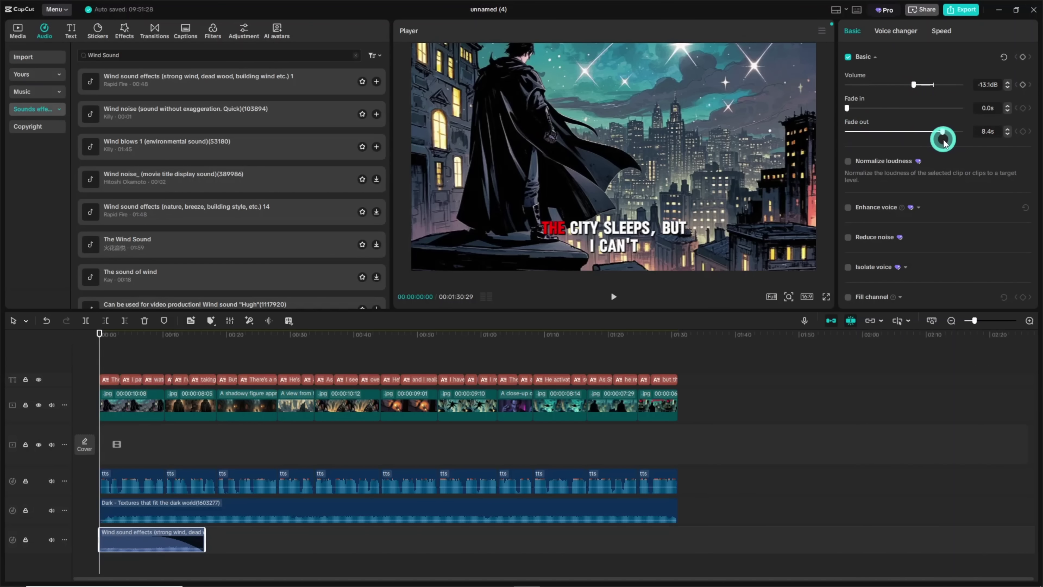
{"action": "key", "text": "space"}
{"action": "left_click_drag", "start_coordinate": [145, 549], "coordinate": [144, 545]}
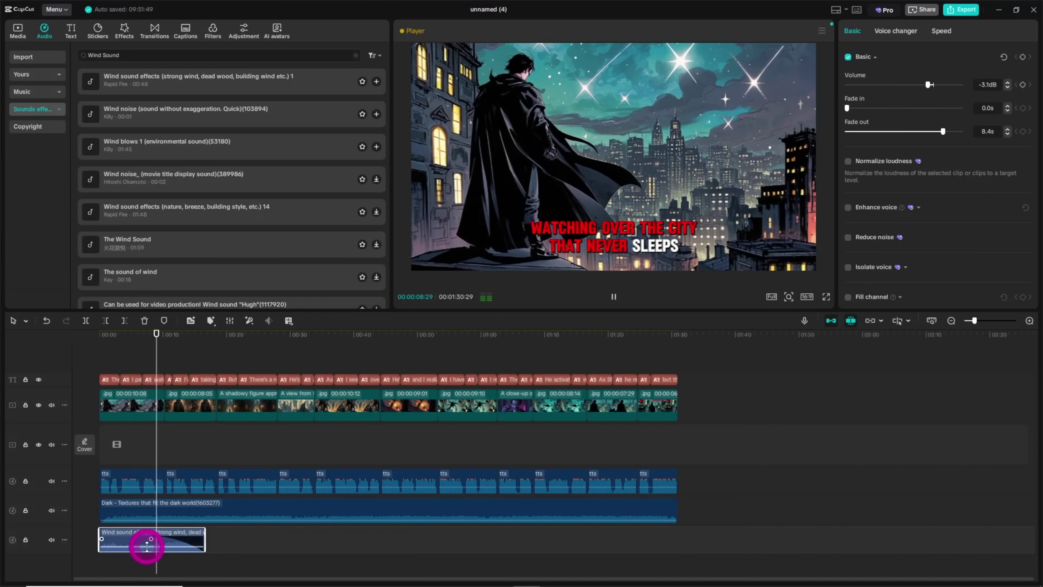
Search 'Distant siren' and put Police car siren 02-08 below the wind, trimmed shorter.
{"action": "key", "text": "space"}
{"action": "type", "text": "Distant siren"}
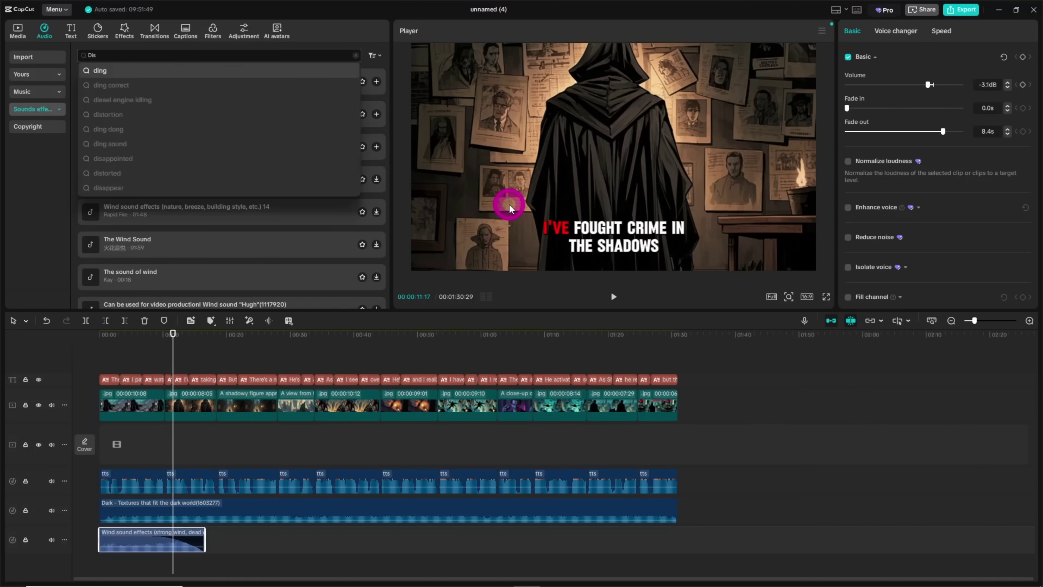
{"action": "key", "text": "Return"}
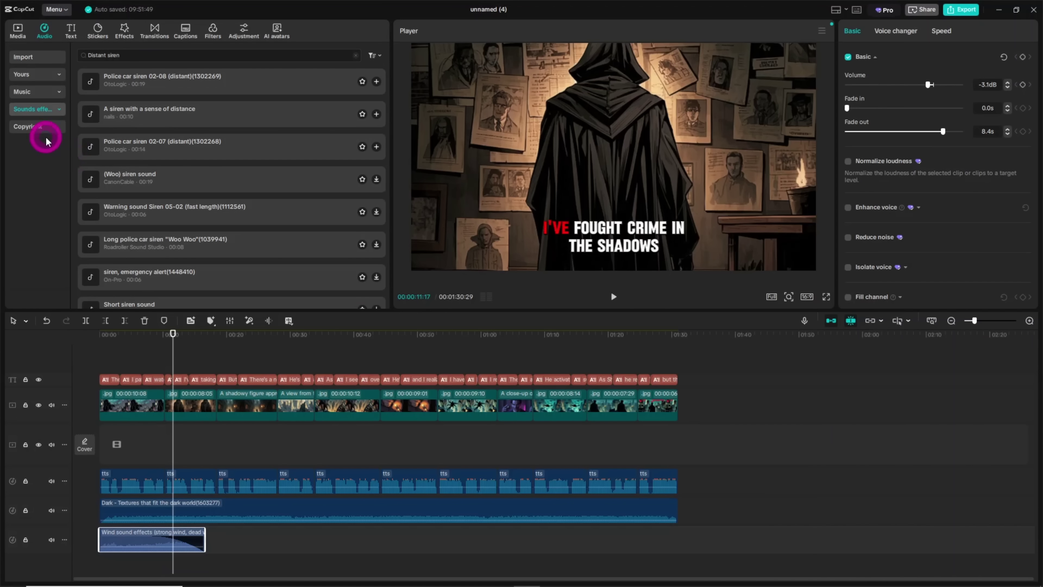
{"action": "left_click", "coordinate": [82, 95]}
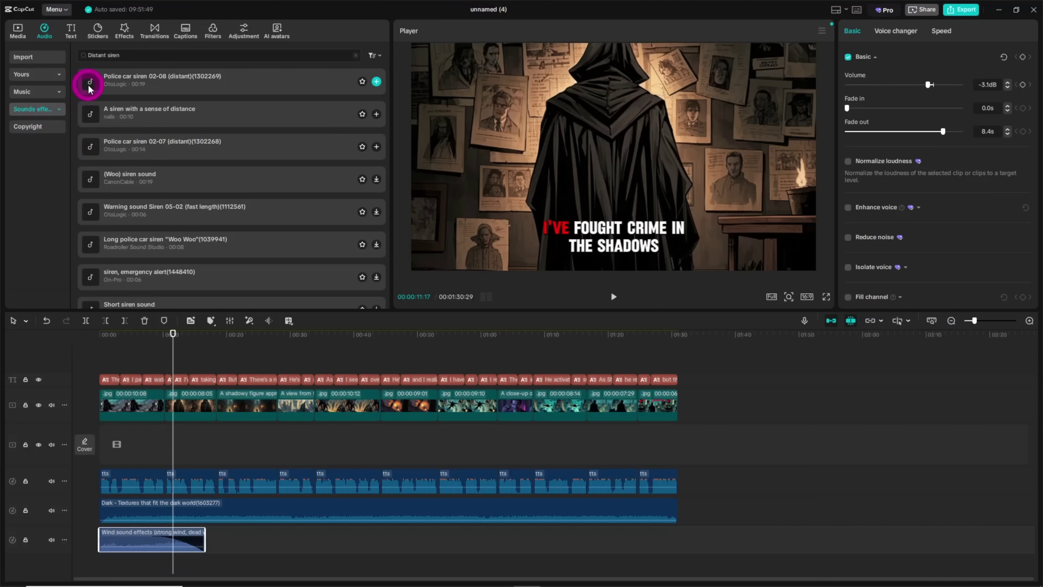
{"action": "left_click", "coordinate": [90, 87]}
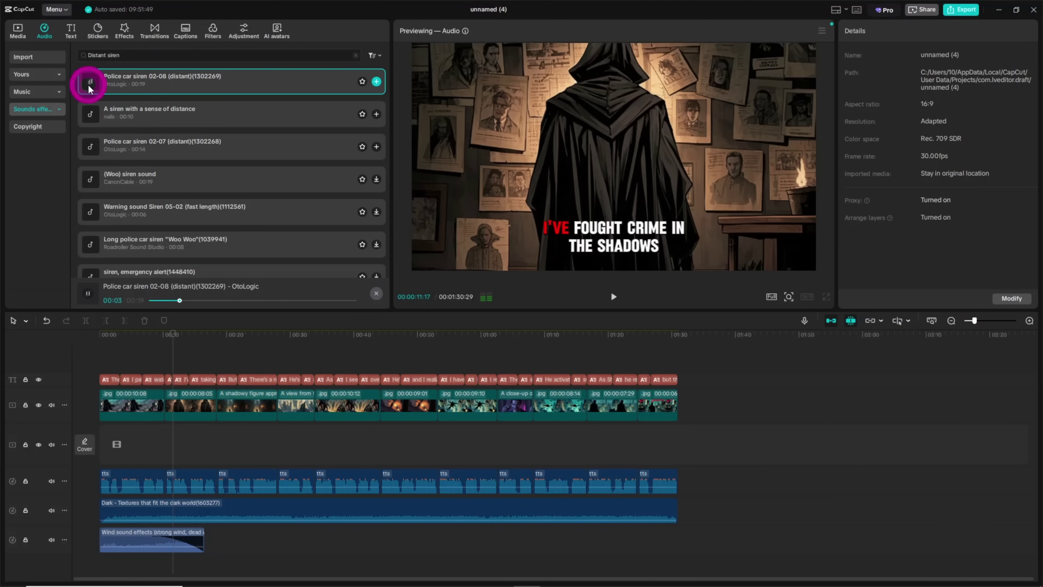
{"action": "left_click_drag", "start_coordinate": [157, 90], "coordinate": [196, 561]}
{"action": "left_click_drag", "start_coordinate": [848, 131], "coordinate": [943, 145]}
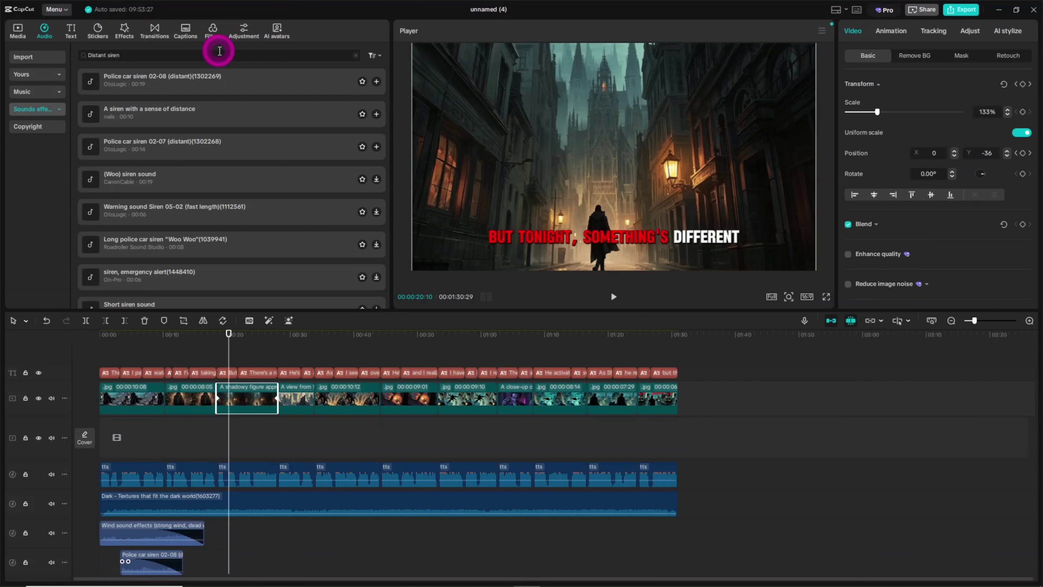
Search 'Footsteps' and place Leather shoes footsteps at the playhead near 00:18 on a new track.
{"action": "type", "text": "Footsteps"}
{"action": "key", "text": "Return"}
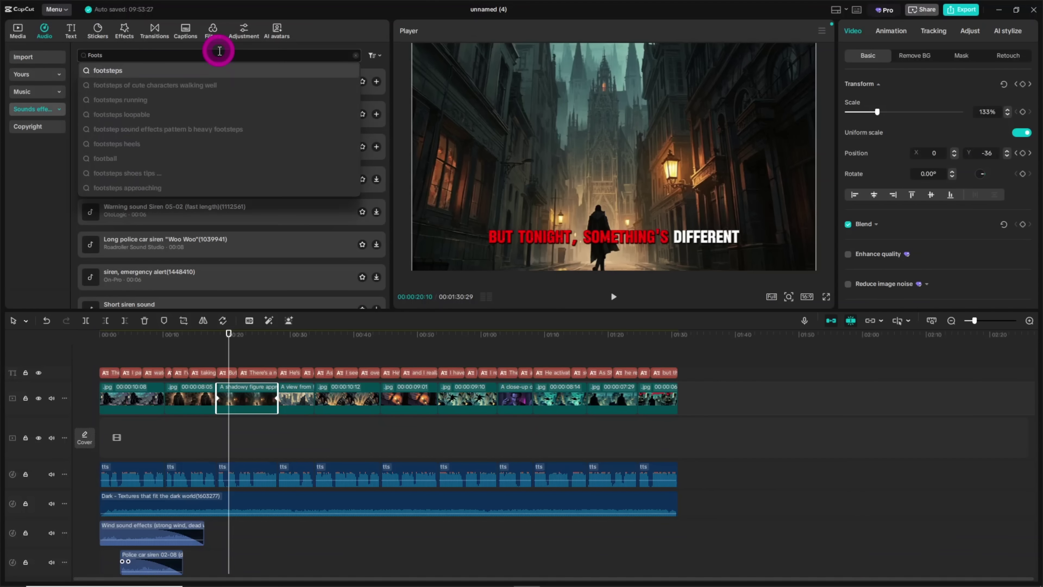
{"action": "left_click_drag", "start_coordinate": [54, 250], "coordinate": [279, 474]}
{"action": "key", "text": "space"}
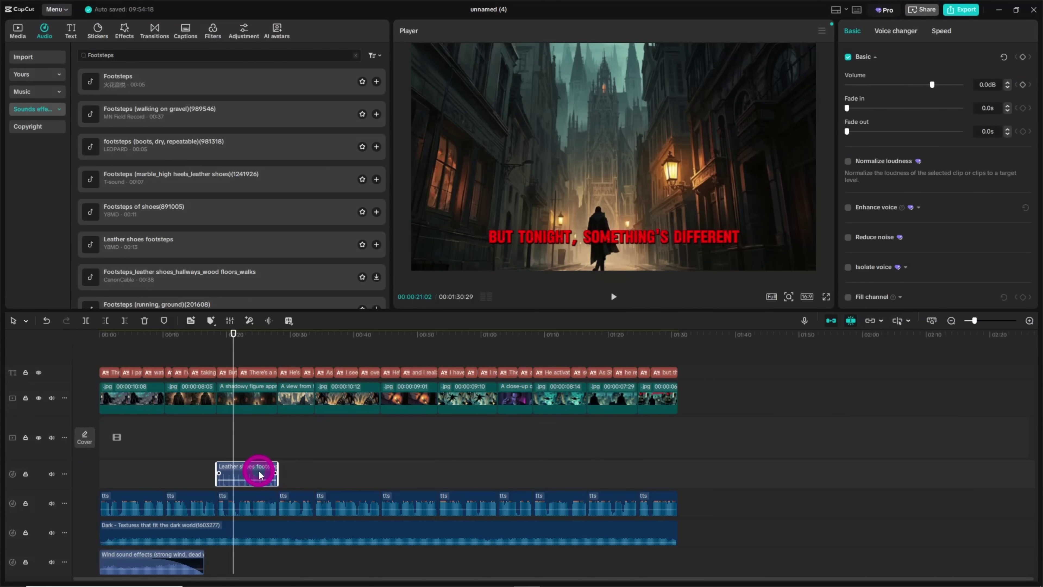
Give the footsteps a Reverb voice filter at strength 70 and lower their volume to about -7.6dB.
{"action": "left_click", "coordinate": [892, 33]}
{"action": "scroll", "coordinate": [1014, 187], "scroll_direction": "down", "scroll_amount": 1}
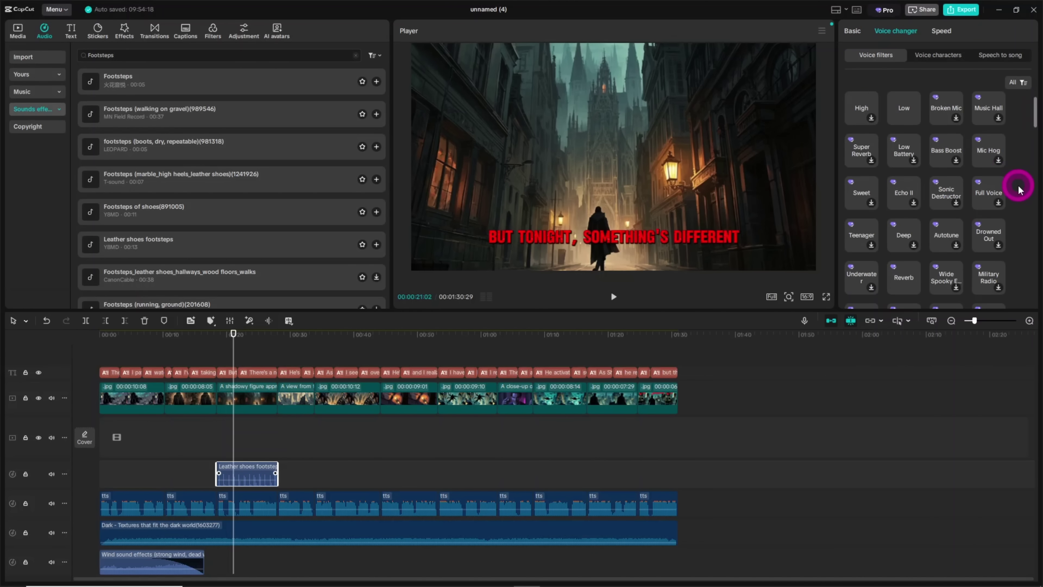
{"action": "left_click", "coordinate": [908, 283]}
{"action": "left_click", "coordinate": [946, 302]}
{"action": "left_click_drag", "start_coordinate": [930, 302], "coordinate": [926, 302]}
{"action": "left_click", "coordinate": [216, 426]}
{"action": "left_click_drag", "start_coordinate": [250, 473], "coordinate": [251, 481]}
{"action": "left_click", "coordinate": [849, 505]}
{"action": "key", "text": "space"}
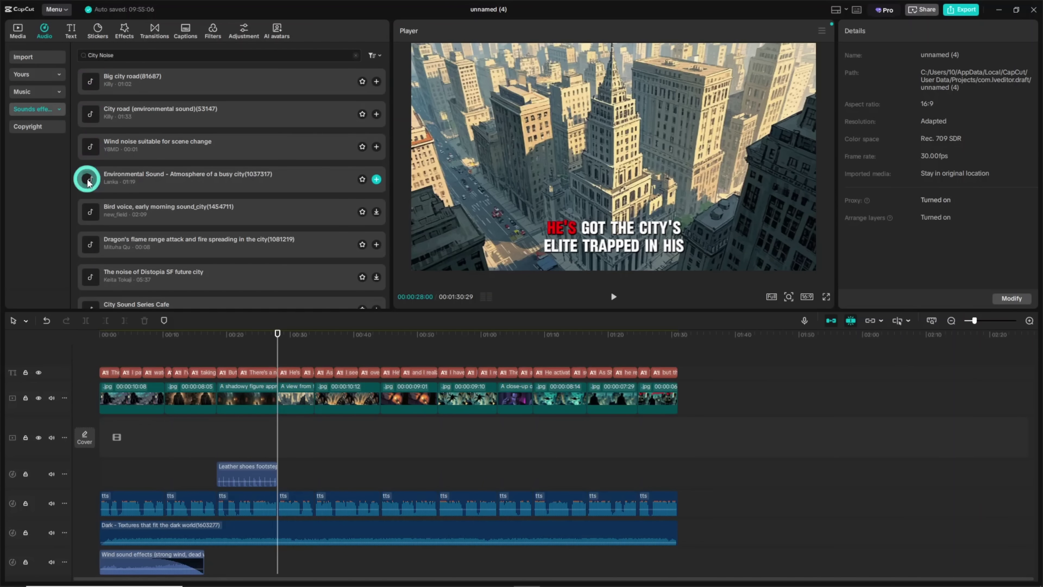
Place 'Atmosphere of a busy city' on the bottom track at 00:28 and select it.
{"action": "left_click", "coordinate": [89, 181]}
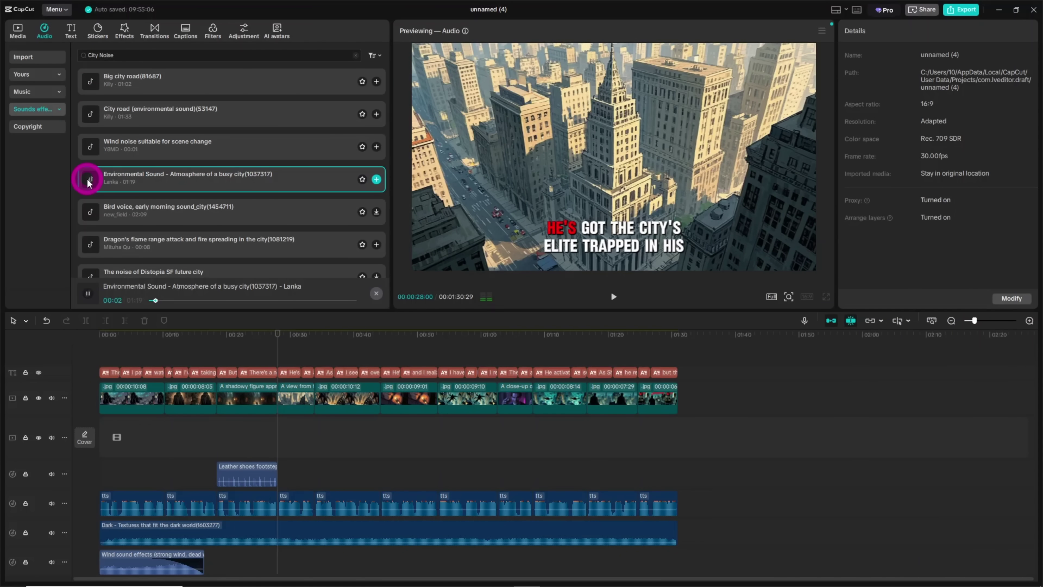
{"action": "left_click_drag", "start_coordinate": [89, 181], "coordinate": [274, 556]}
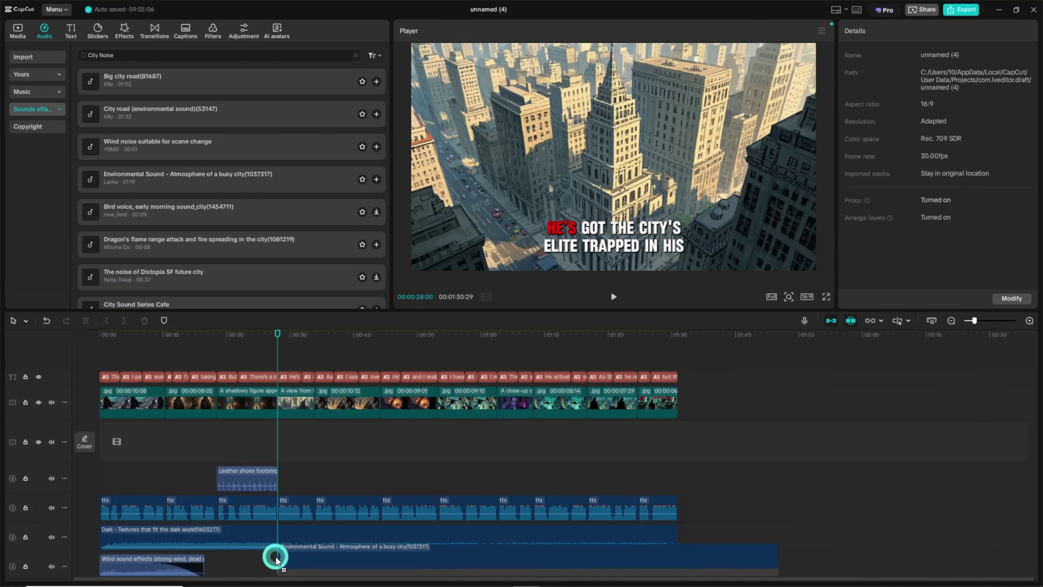
{"action": "left_click", "coordinate": [517, 564]}
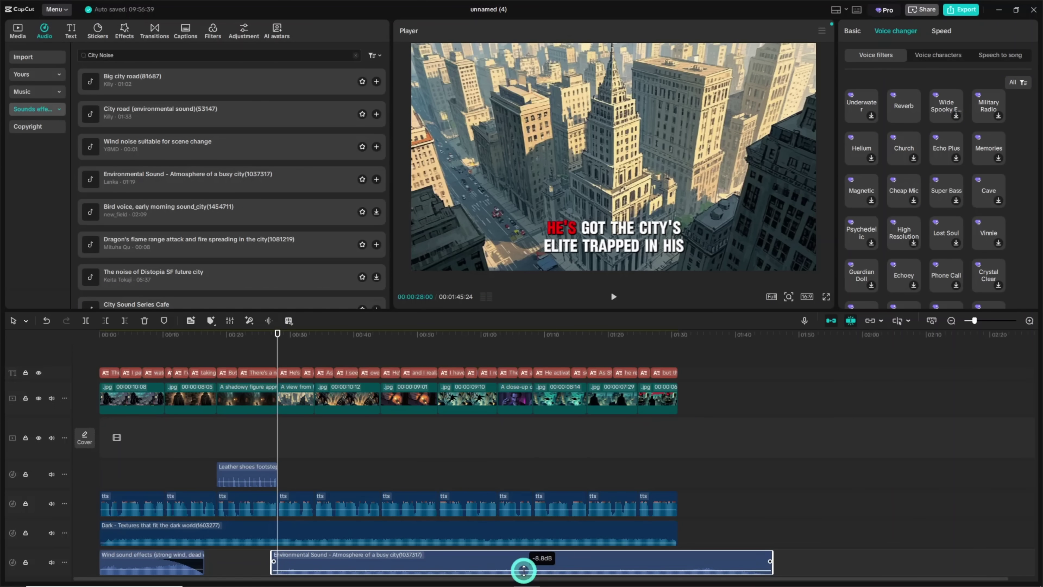
Add 'devil laugh E' at 01:03 from an 'Evil Laugh' search, plus a heavy drone under the ending.
{"action": "left_click", "coordinate": [503, 356]}
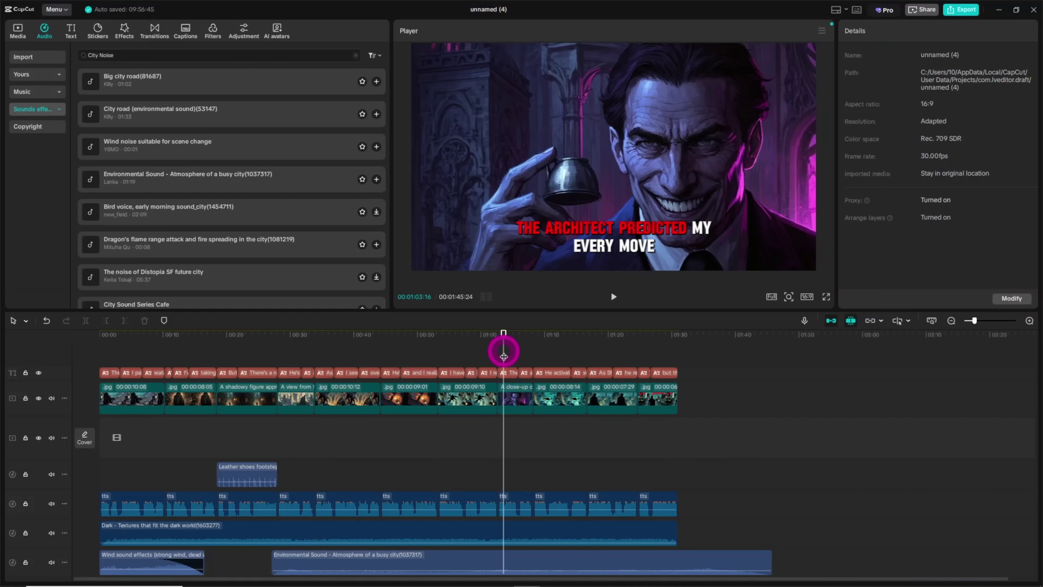
{"action": "left_click", "coordinate": [183, 58]}
{"action": "type", "text": "Evil Laugh"}
{"action": "key", "text": "Return"}
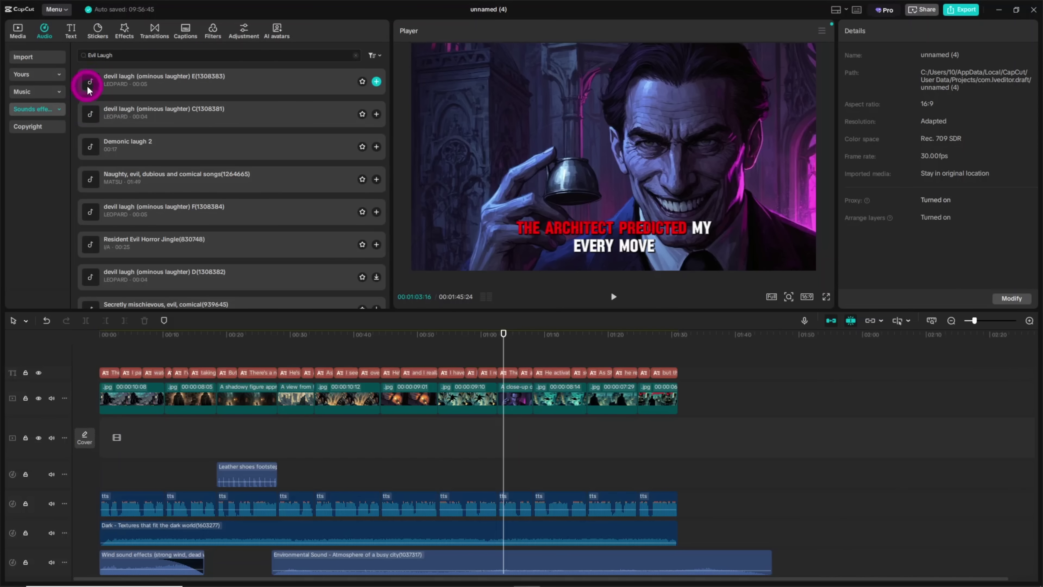
{"action": "left_click", "coordinate": [90, 83]}
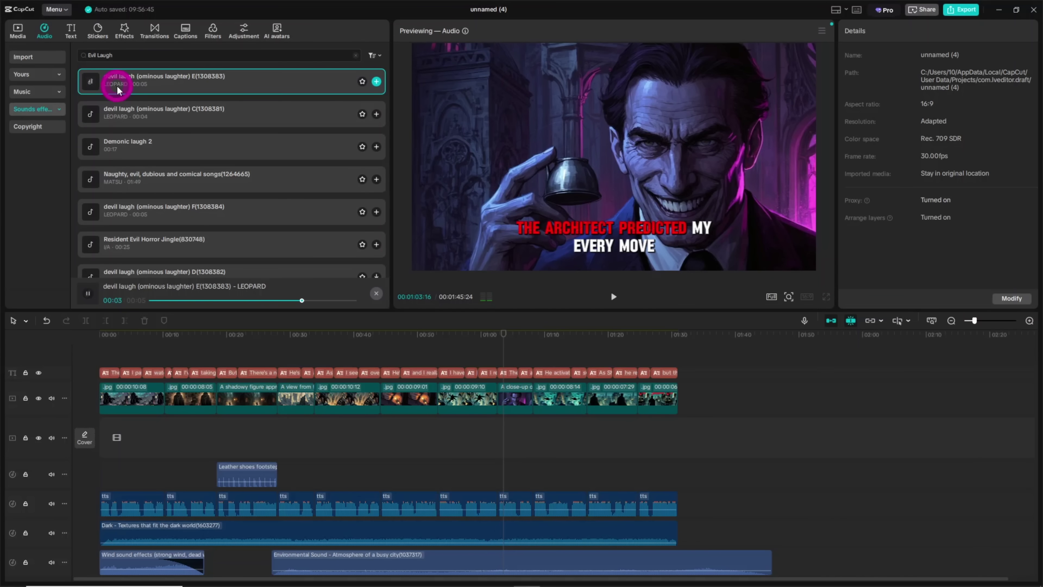
{"action": "left_click_drag", "start_coordinate": [117, 90], "coordinate": [510, 472]}
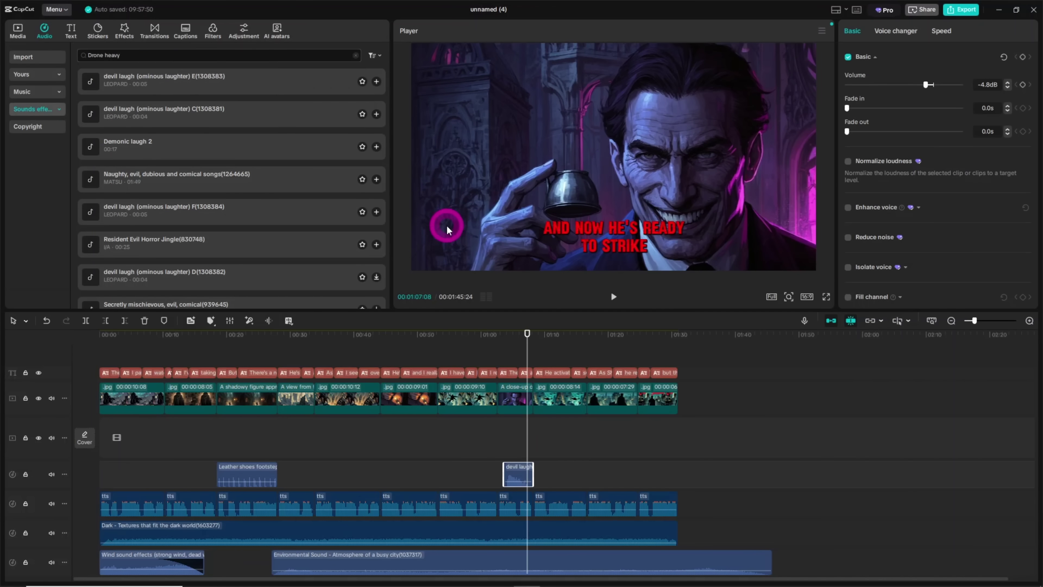
{"action": "left_click", "coordinate": [100, 116]}
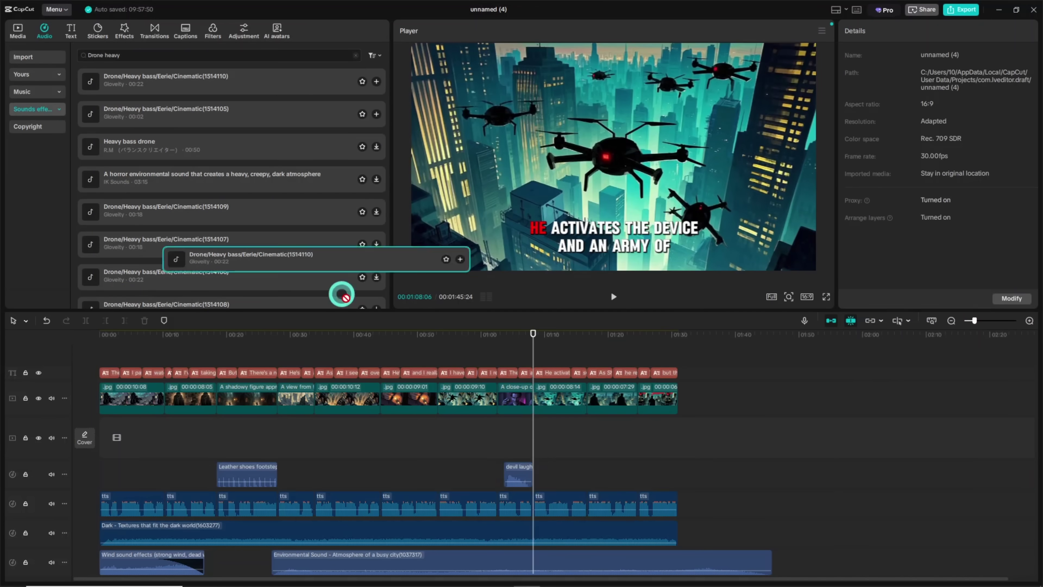
{"action": "left_click_drag", "start_coordinate": [337, 294], "coordinate": [656, 466]}
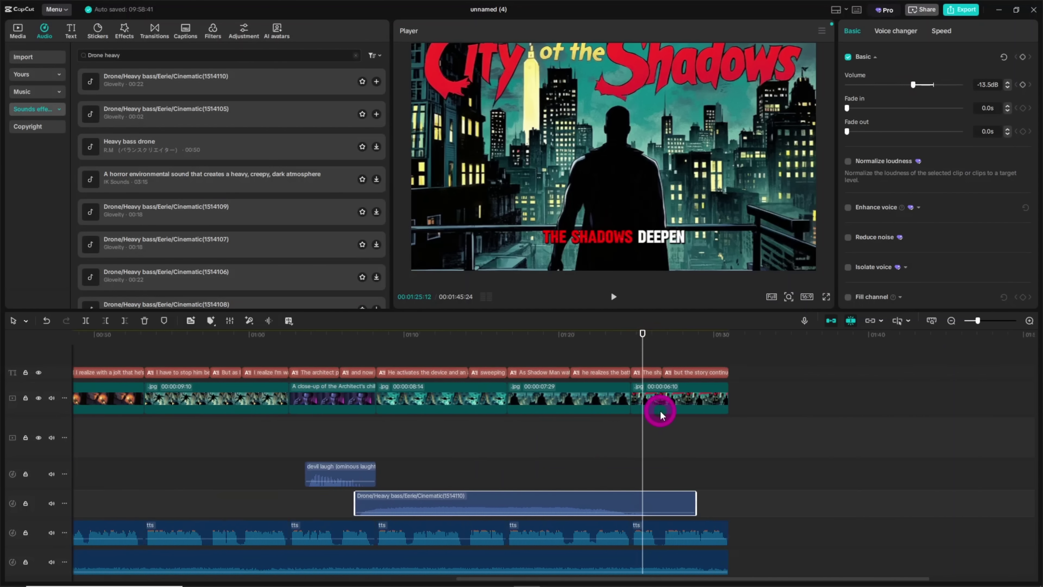
Keyframe the last scene's position and shift the image down so the City of the Shadows title shows.
{"action": "scroll", "coordinate": [660, 413], "scroll_direction": "up", "scroll_amount": 5}
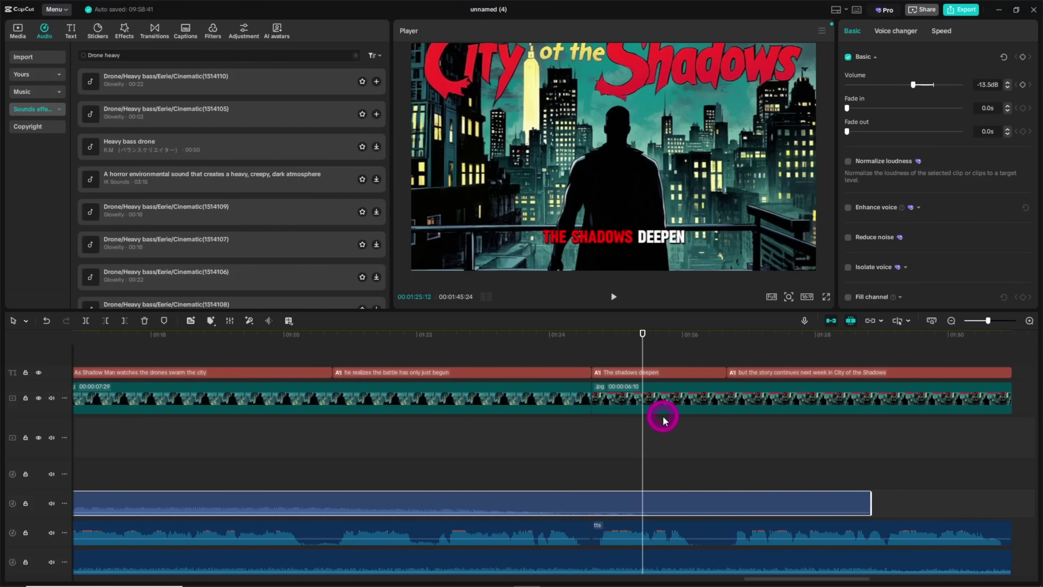
{"action": "left_click", "coordinate": [680, 397]}
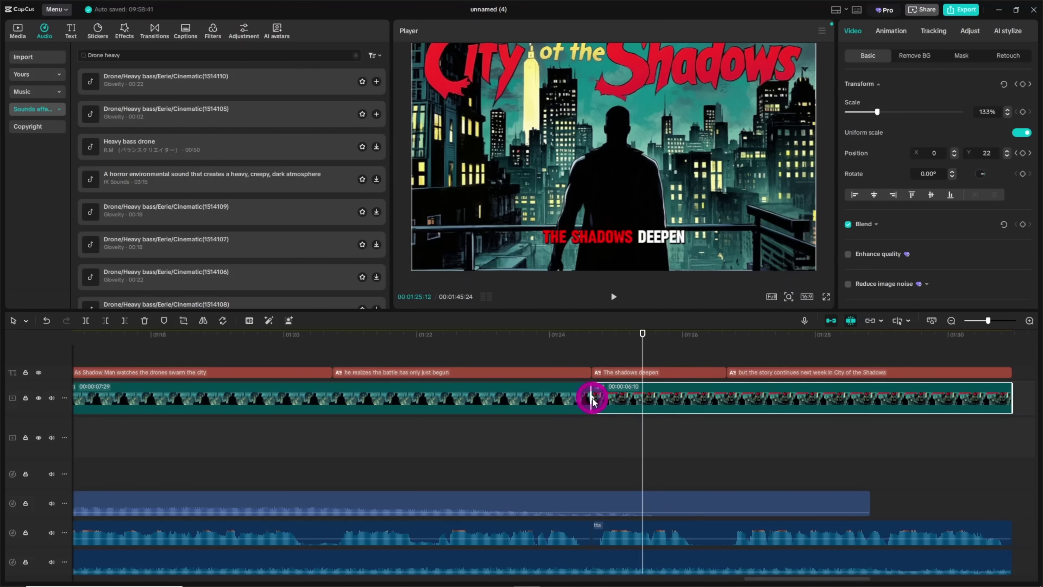
{"action": "left_click", "coordinate": [715, 412]}
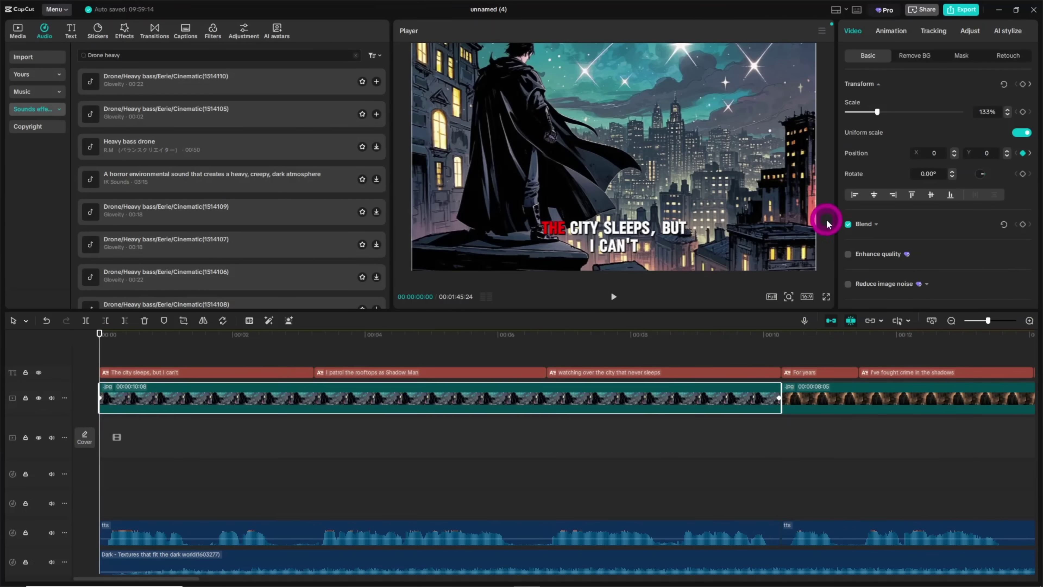
{"action": "left_click_drag", "start_coordinate": [524, 158], "coordinate": [513, 167]}
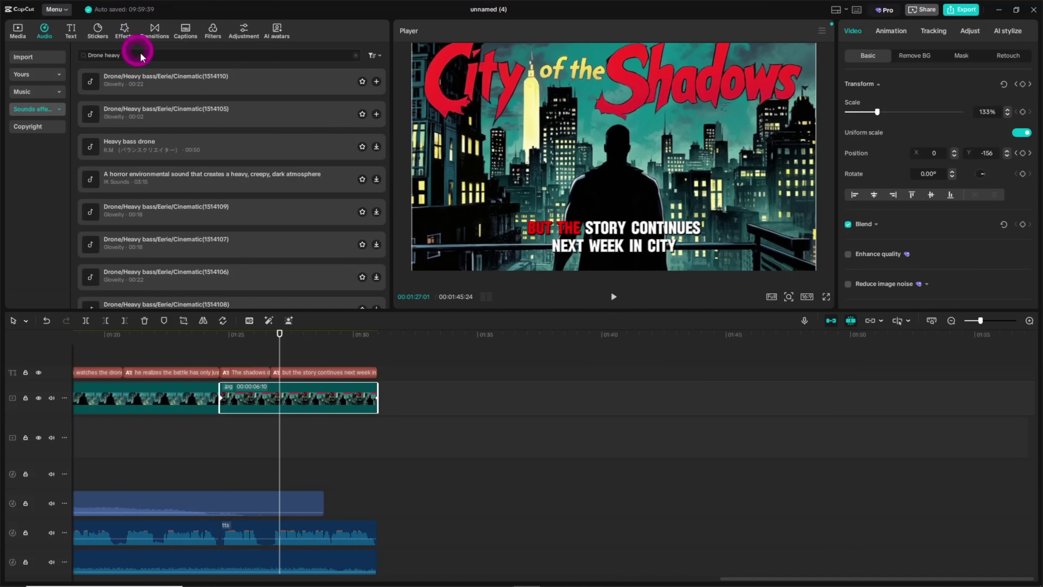
Search effects for 'comic' and lay American Comics over the last clip, extended to 01:29.
{"action": "left_click", "coordinate": [124, 29]}
{"action": "left_click", "coordinate": [163, 53]}
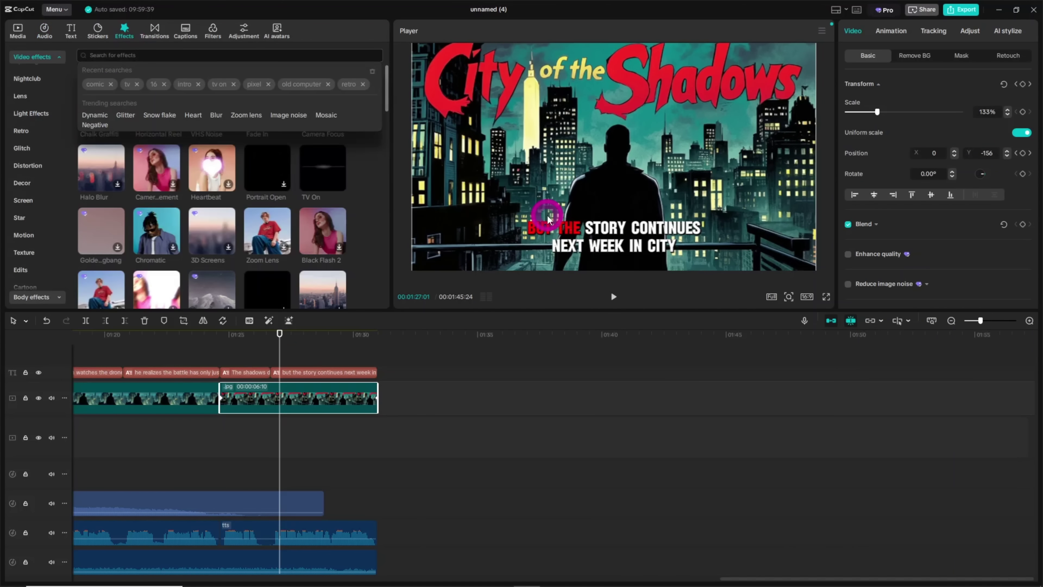
{"action": "type", "text": "c"}
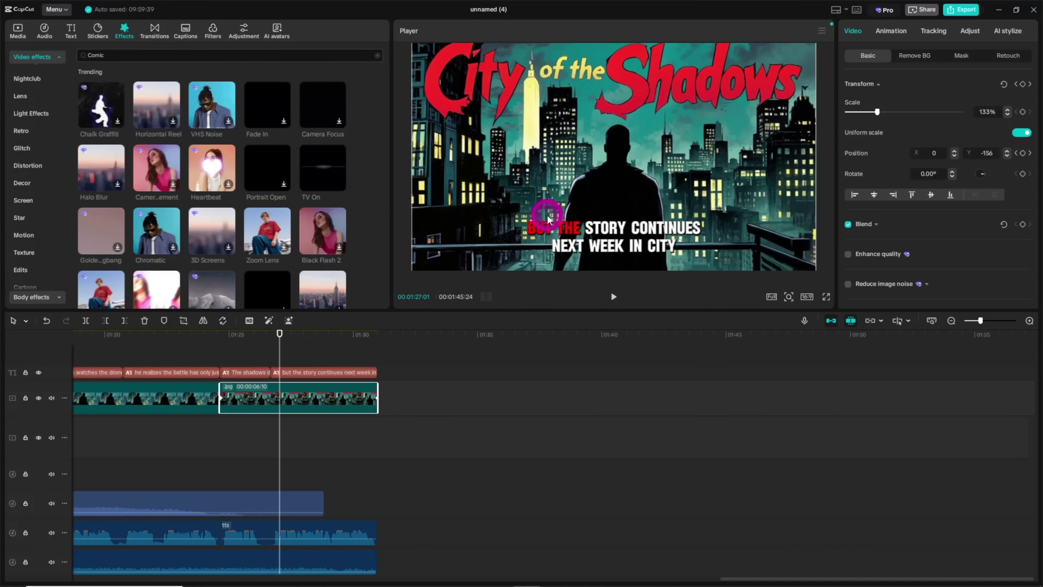
{"action": "type", "text": "omic"}
{"action": "key", "text": "Return"}
{"action": "left_click_drag", "start_coordinate": [214, 109], "coordinate": [219, 356]}
{"action": "left_click_drag", "start_coordinate": [310, 371], "coordinate": [377, 374]}
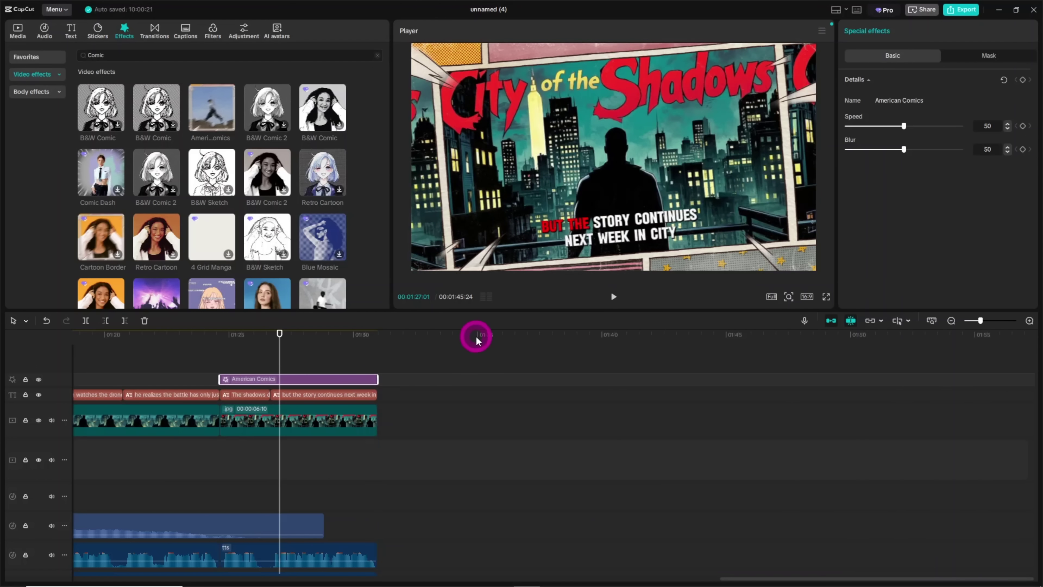
Extend the background audio clip to about 01:39.
{"action": "scroll", "coordinate": [454, 442], "scroll_direction": "down", "scroll_amount": 4}
{"action": "left_click", "coordinate": [370, 495]}
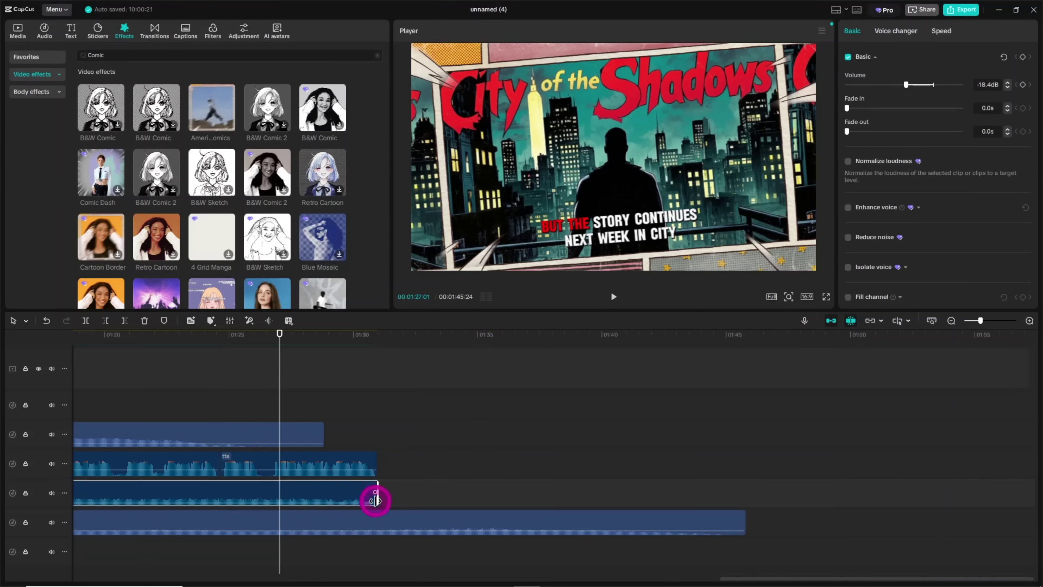
{"action": "left_click_drag", "start_coordinate": [382, 510], "coordinate": [592, 509]}
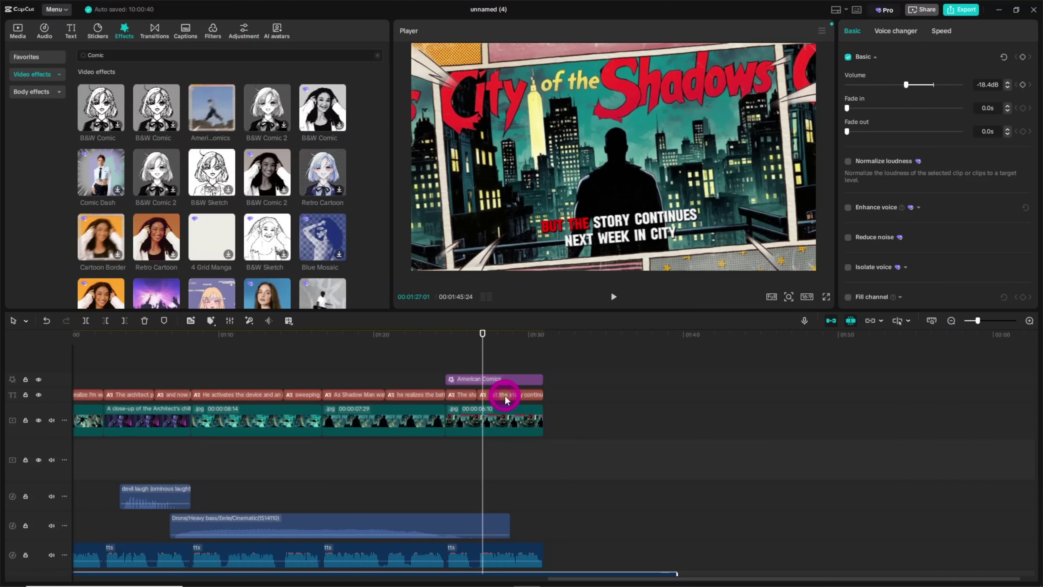
Copy the final story caption and paste it at 01:30:29, after the video ends.
{"action": "left_click", "coordinate": [502, 395]}
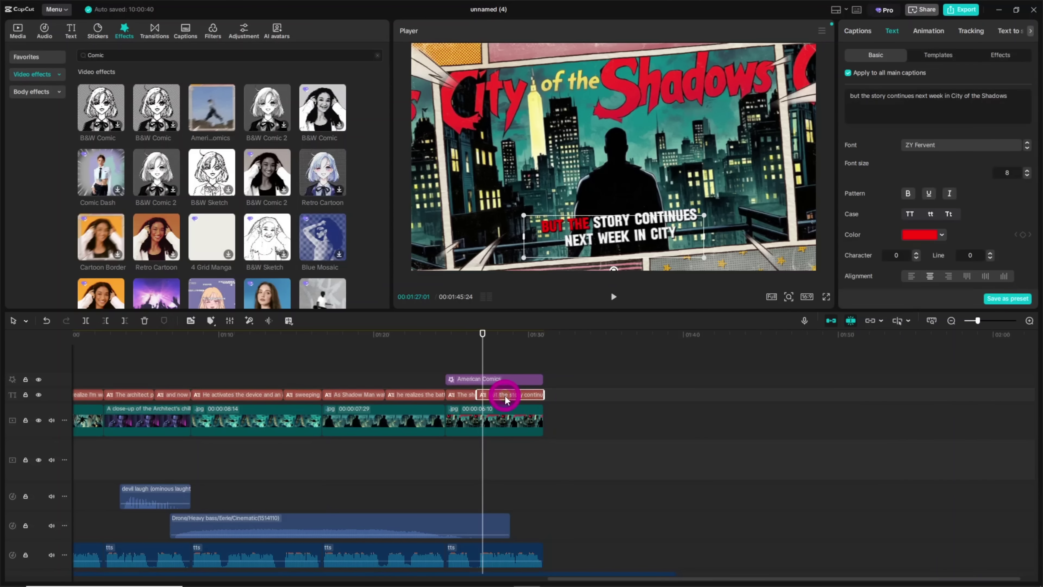
{"action": "right_click", "coordinate": [533, 398]}
{"action": "left_click", "coordinate": [500, 349]}
{"action": "left_click_drag", "start_coordinate": [536, 349], "coordinate": [545, 353]}
{"action": "key", "text": "ctrl+v"}
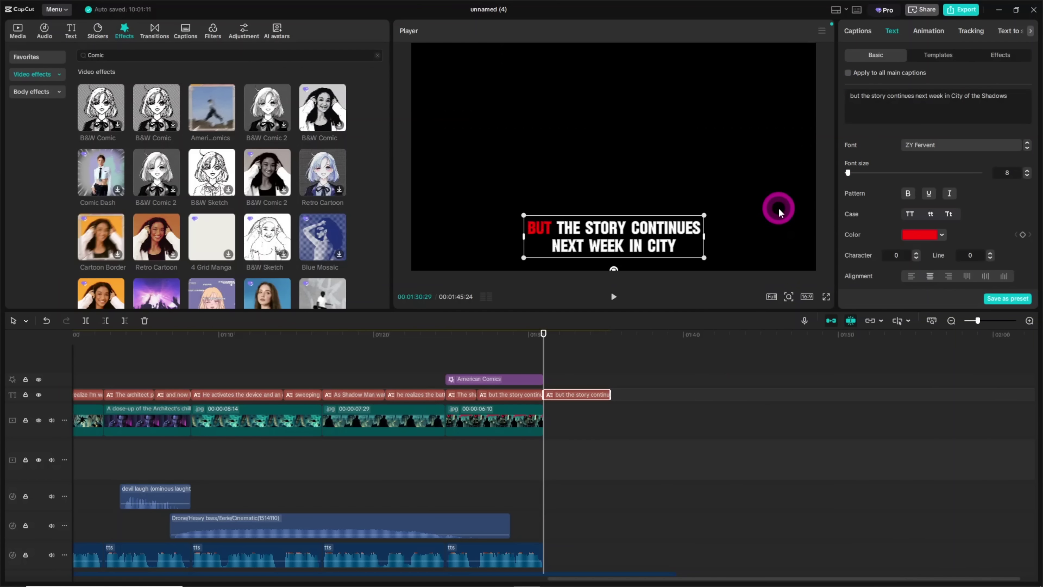
Recentre the copy as 'Subscribe for more' with a 1.5s Typewriter entrance and keyboard typing sound.
{"action": "left_click_drag", "start_coordinate": [684, 234], "coordinate": [685, 158]}
{"action": "triple_click", "coordinate": [864, 110]}
{"action": "type", "text": "Subsc"}
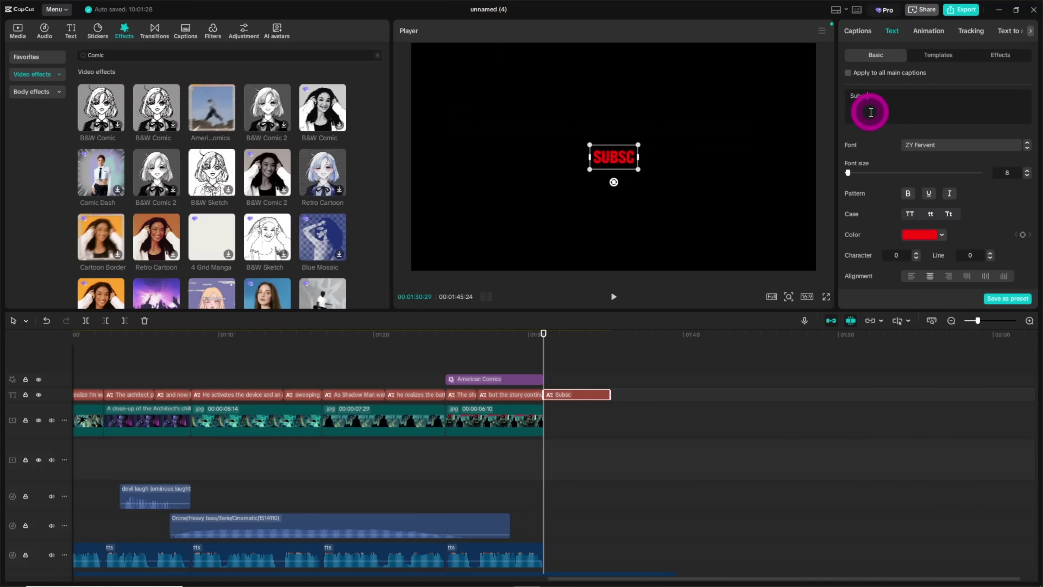
{"action": "type", "text": "ribe for more"}
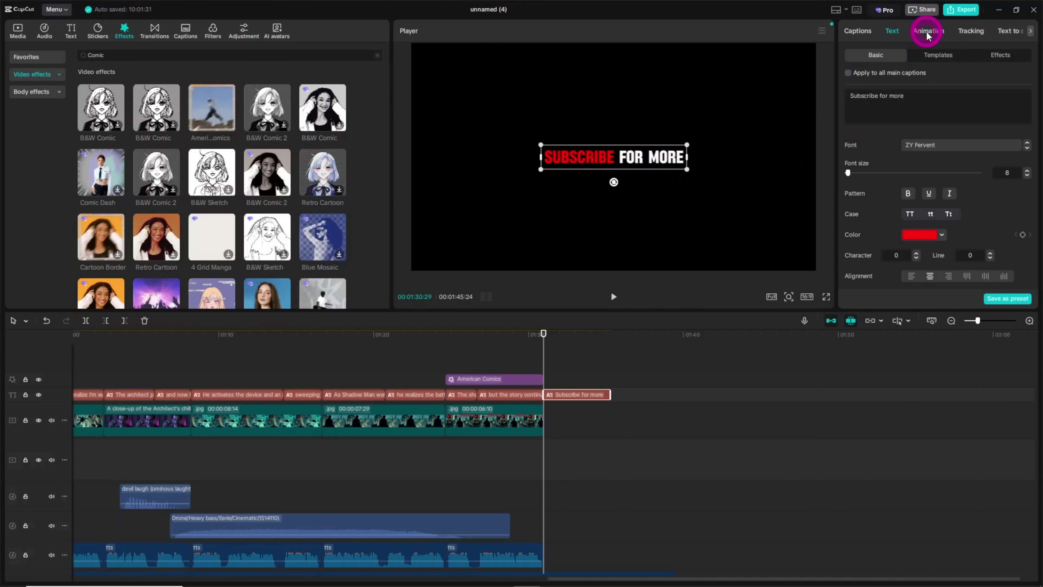
{"action": "left_click", "coordinate": [927, 33]}
{"action": "left_click", "coordinate": [868, 170]}
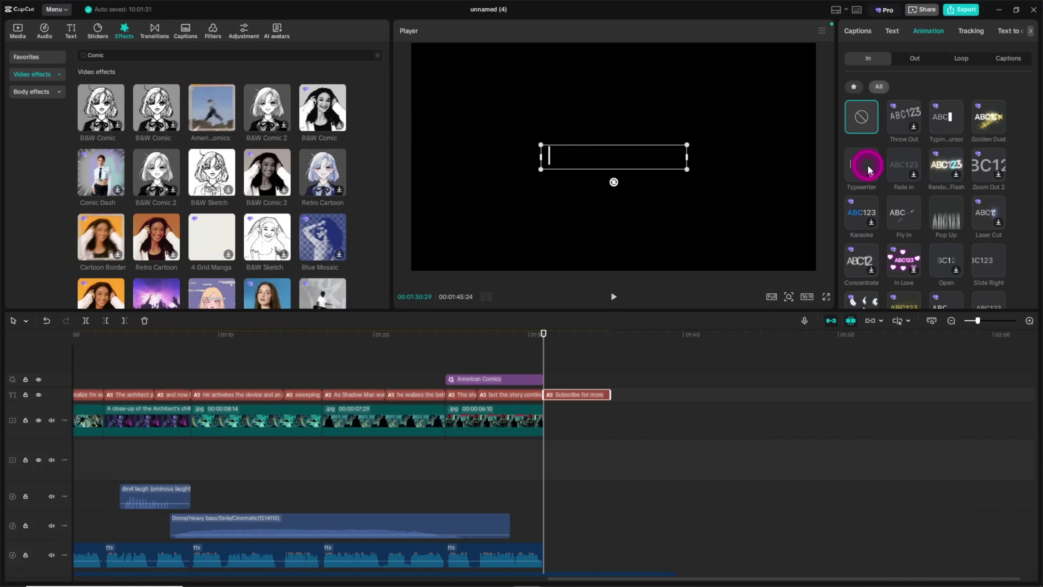
{"action": "left_click_drag", "start_coordinate": [951, 295], "coordinate": [959, 294]}
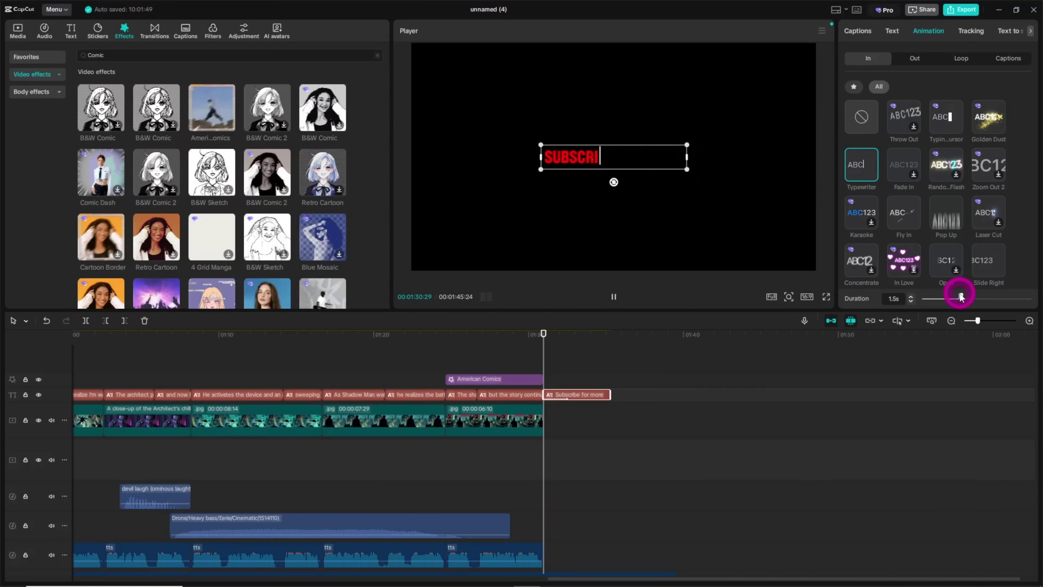
{"action": "left_click_drag", "start_coordinate": [226, 81], "coordinate": [593, 557]}
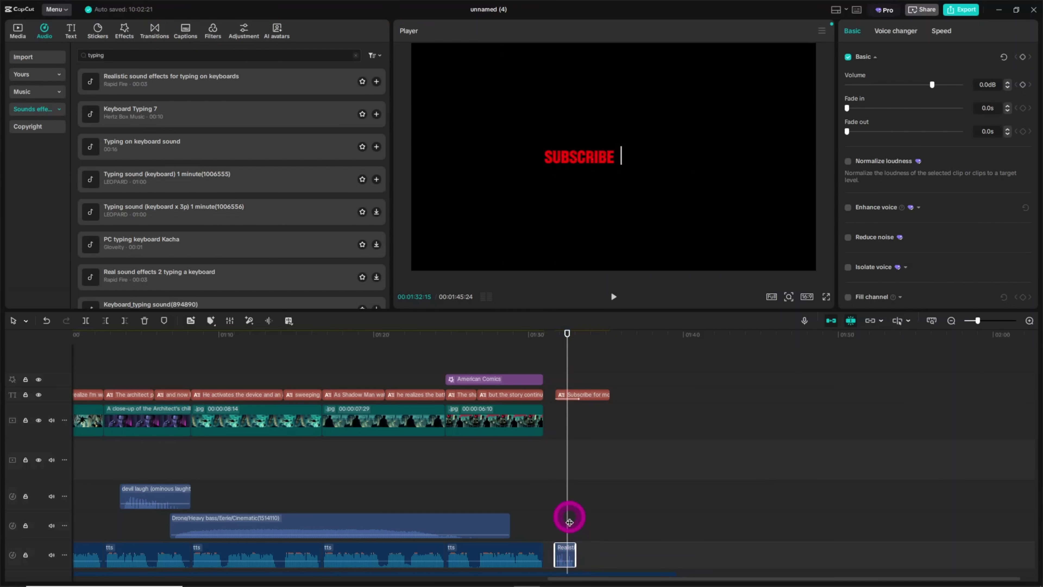
{"action": "key", "text": "space"}
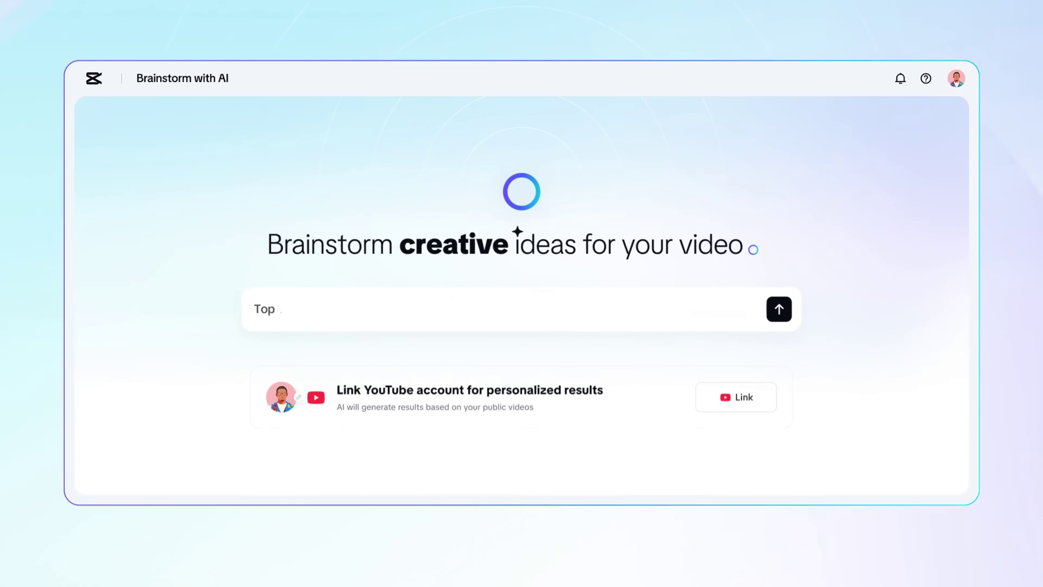
Brainstorm '5 funny animal facts you don't know' and explore the Did You Know? topic.
{"action": "type", "text": "5 funny animal facts you don't know"}
{"action": "left_click", "coordinate": [779, 310]}
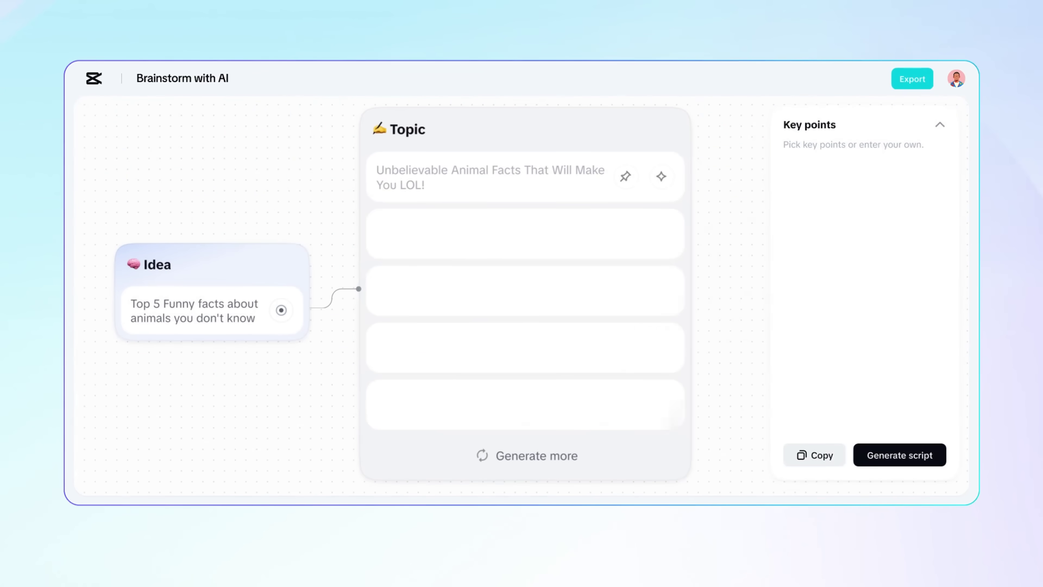
{"action": "left_click", "coordinate": [697, 263]}
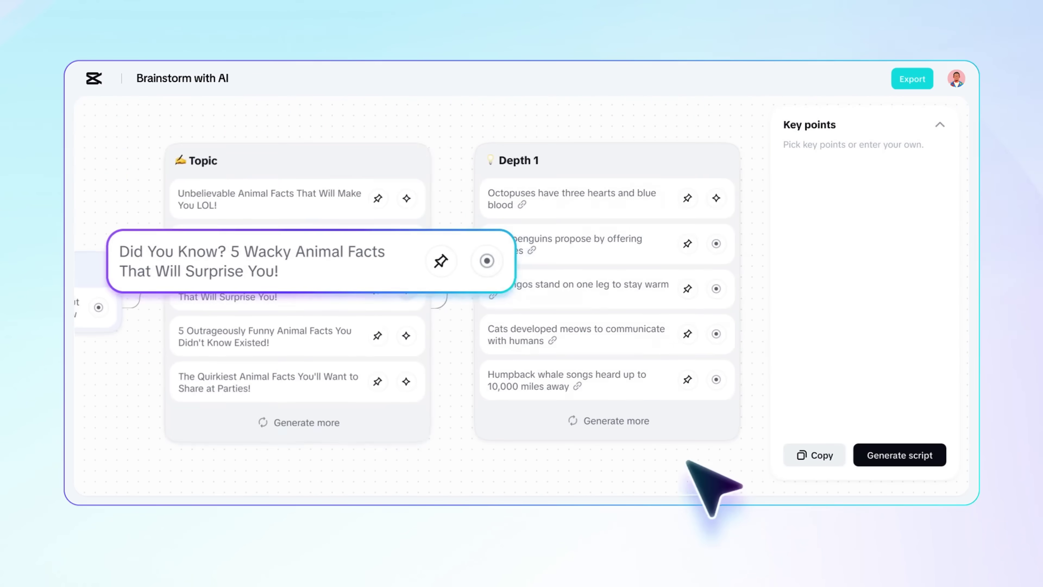
Pin the Did You Know? topic and the octopus, male penguin and flamingo facts as key points.
{"action": "left_click", "coordinate": [440, 261]}
{"action": "left_click", "coordinate": [741, 195]}
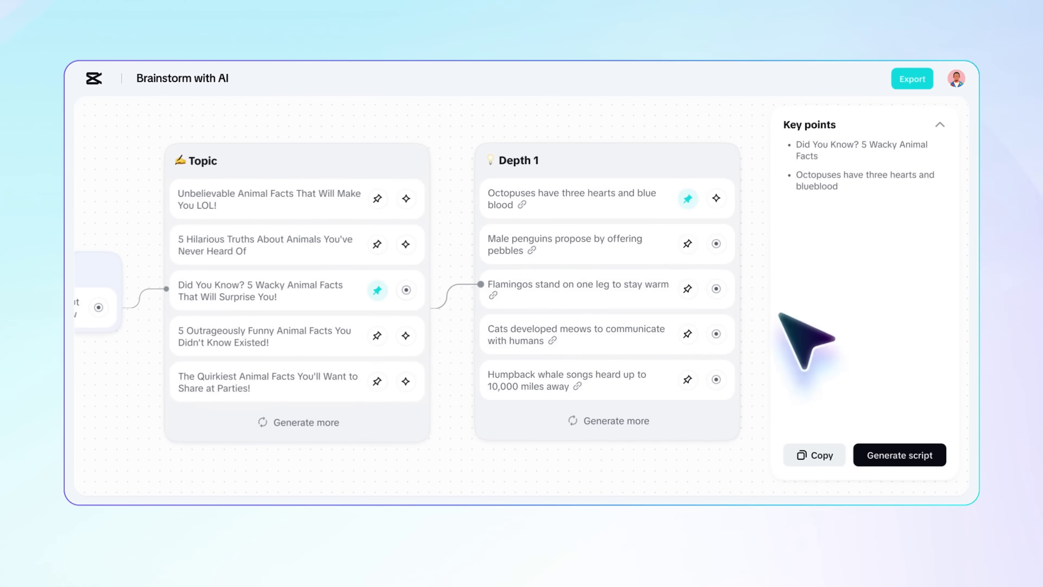
{"action": "left_click", "coordinate": [687, 244]}
{"action": "left_click", "coordinate": [687, 289]}
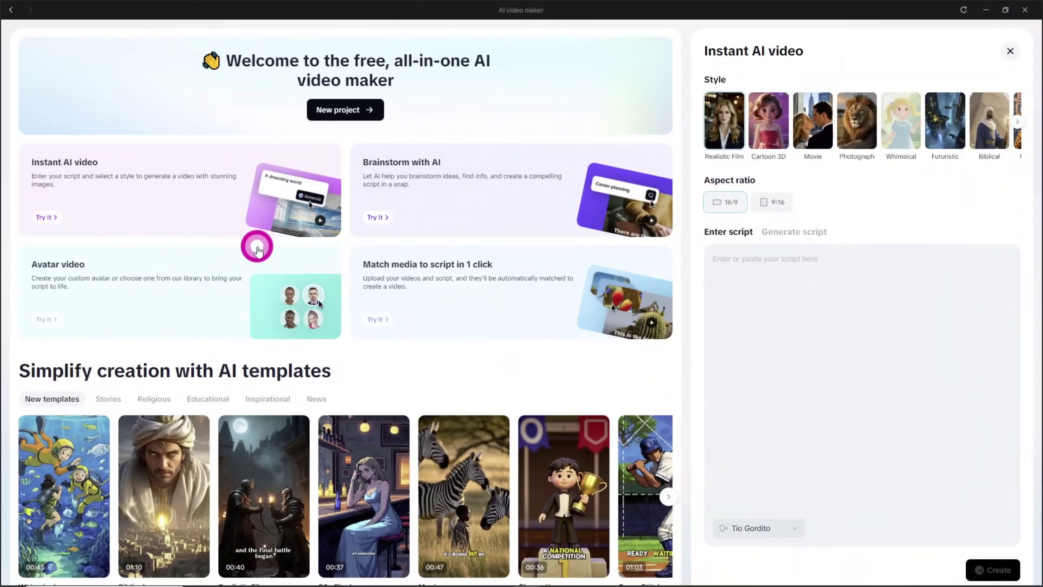
Generate the Shadow Man AI video and look over the first scene's image choices.
{"action": "left_click", "coordinate": [996, 571]}
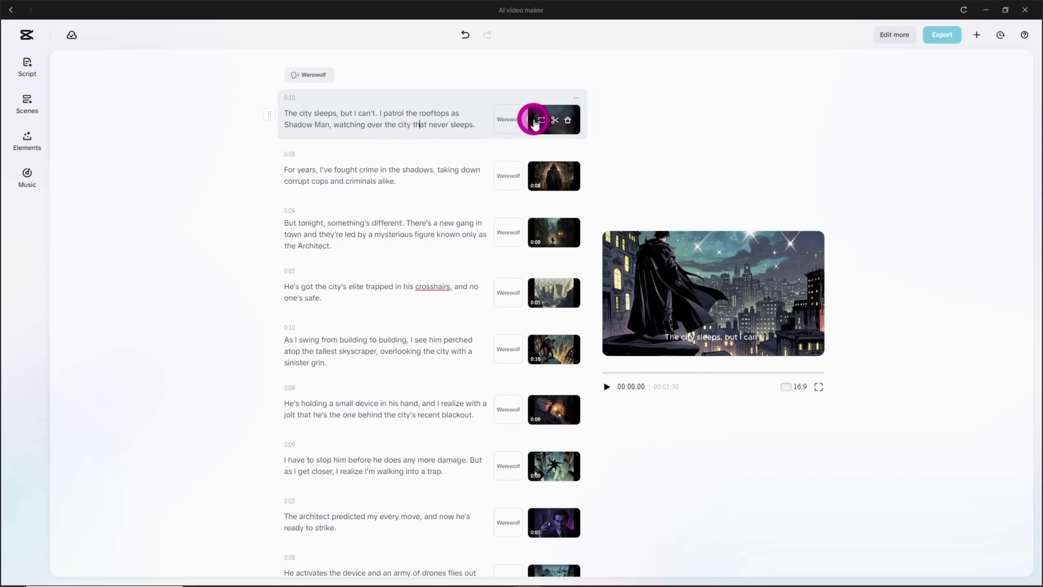
{"action": "left_click", "coordinate": [529, 119]}
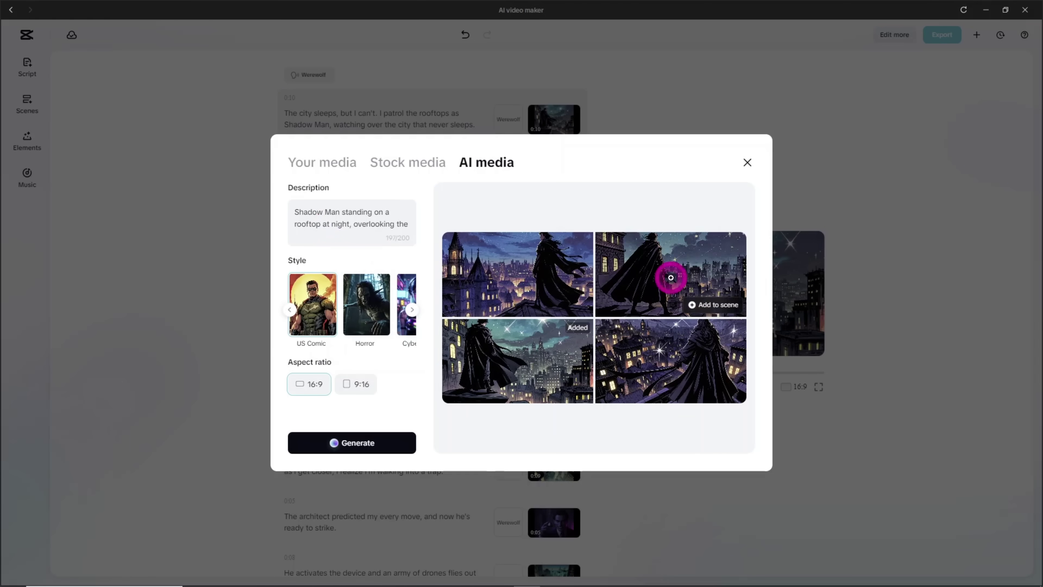
{"action": "left_click", "coordinate": [747, 162]}
Review the third scene's image choices, then show All tools in the CapCut mobile app.
{"action": "mouse_move", "coordinate": [550, 126]}
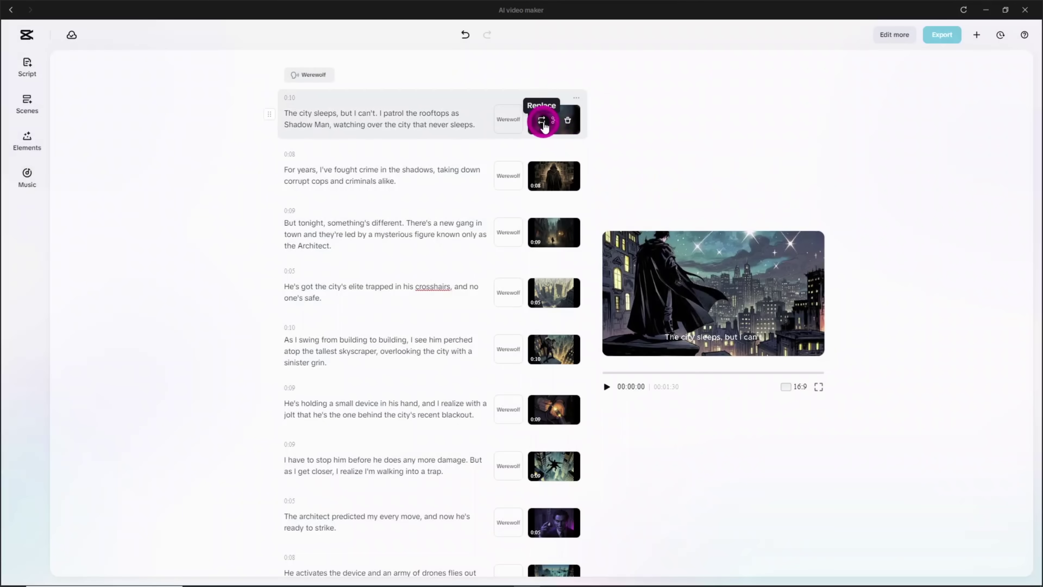
{"action": "left_click", "coordinate": [545, 232]}
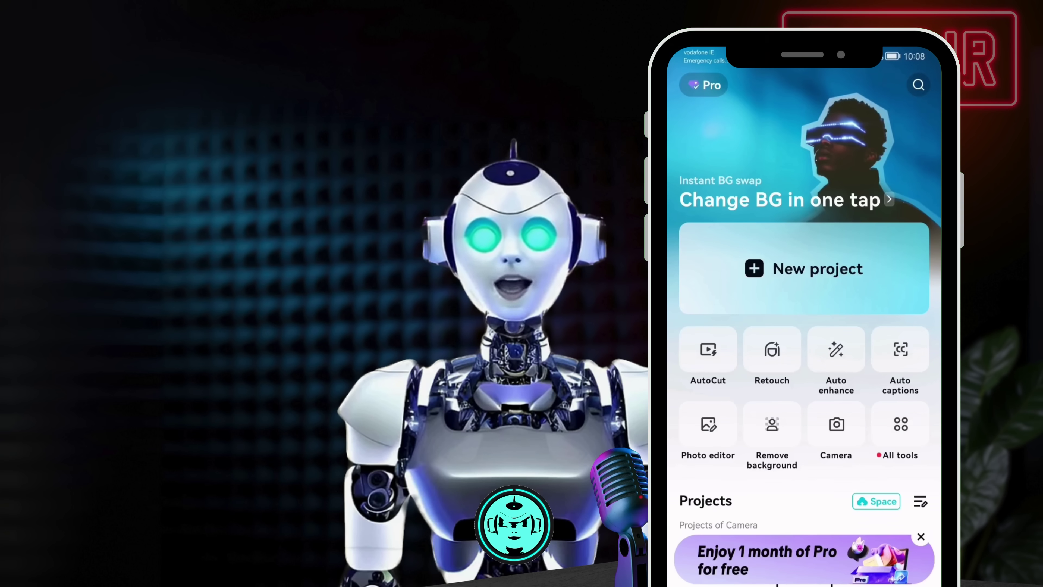
{"action": "left_click_drag", "start_coordinate": [906, 417], "coordinate": [905, 392]}
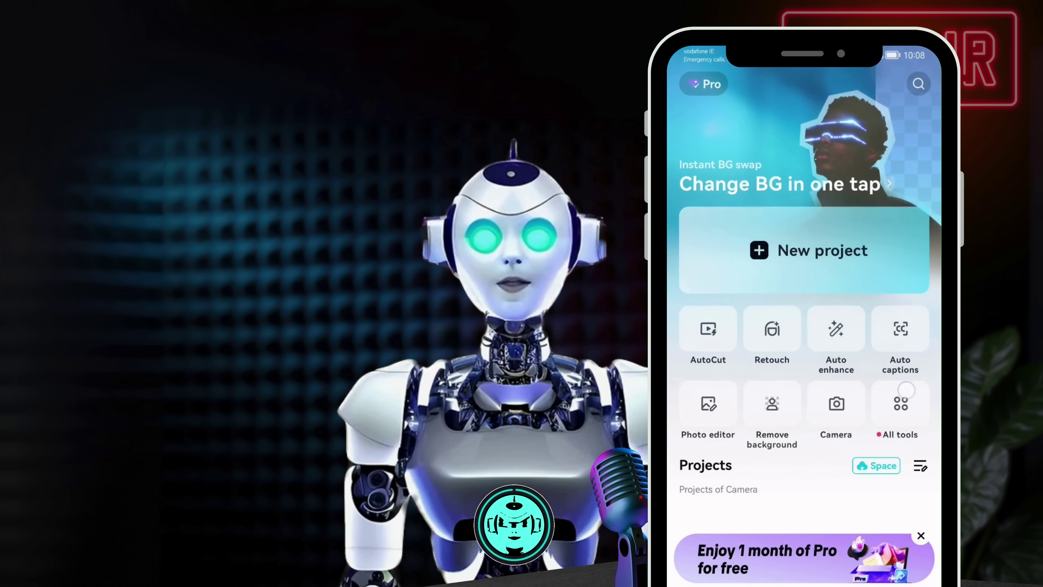
{"action": "left_click", "coordinate": [905, 392]}
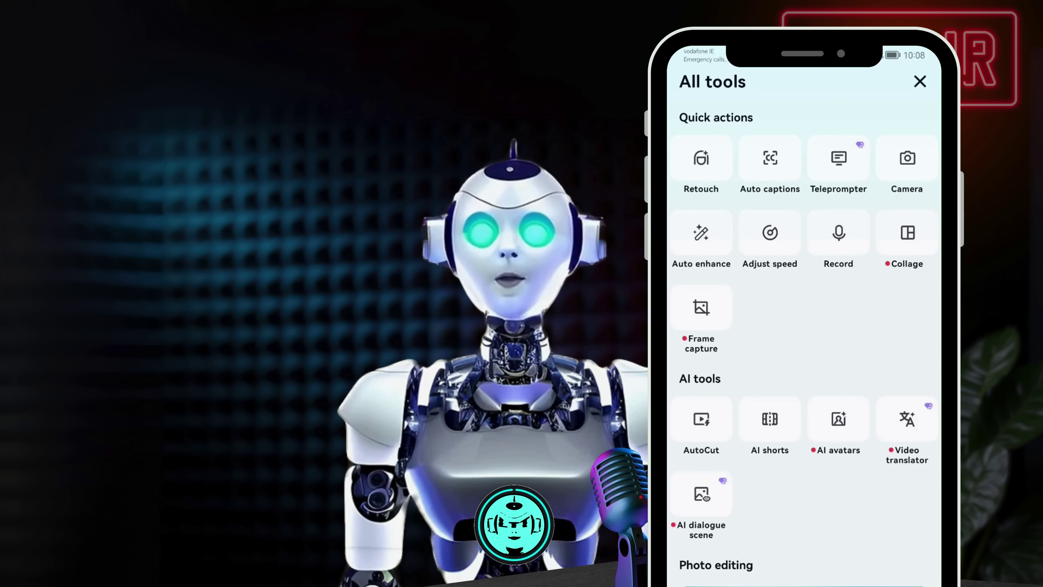